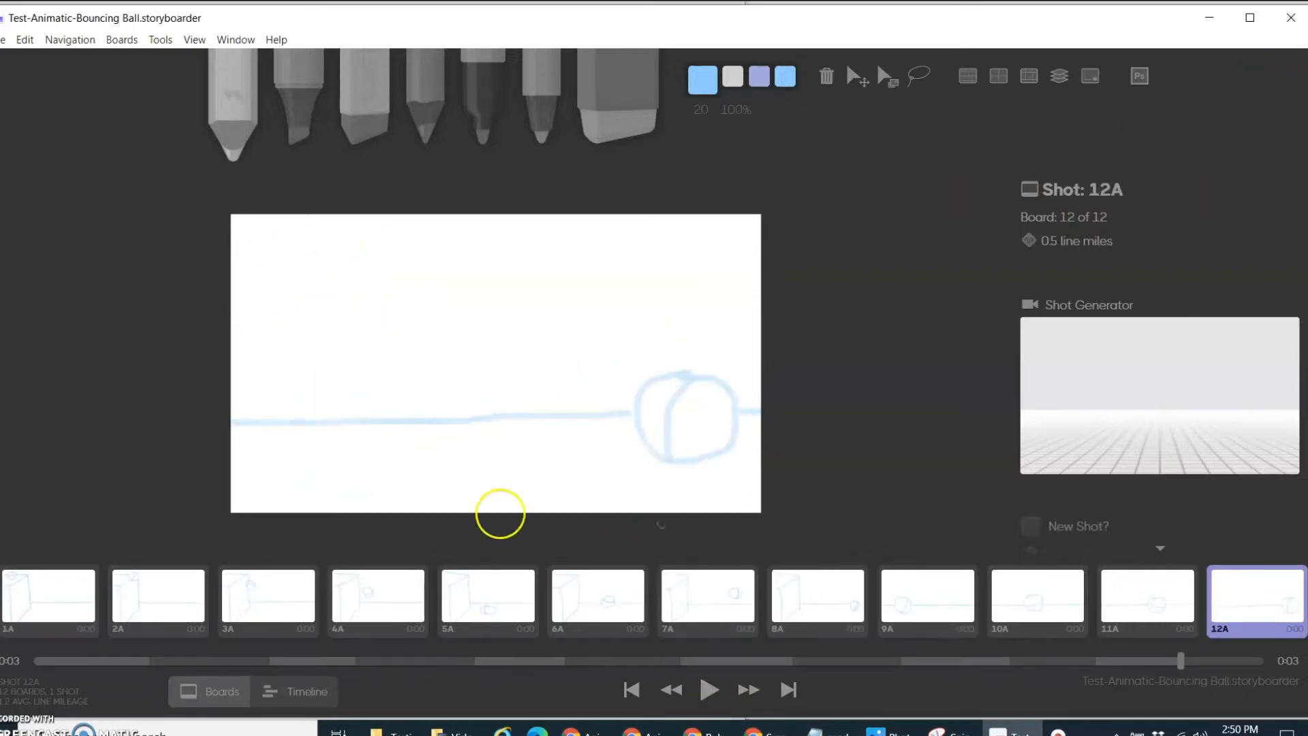
- Show the storyboard as a timeline and shorten boards 1A and 2A
left_click(53, 592)
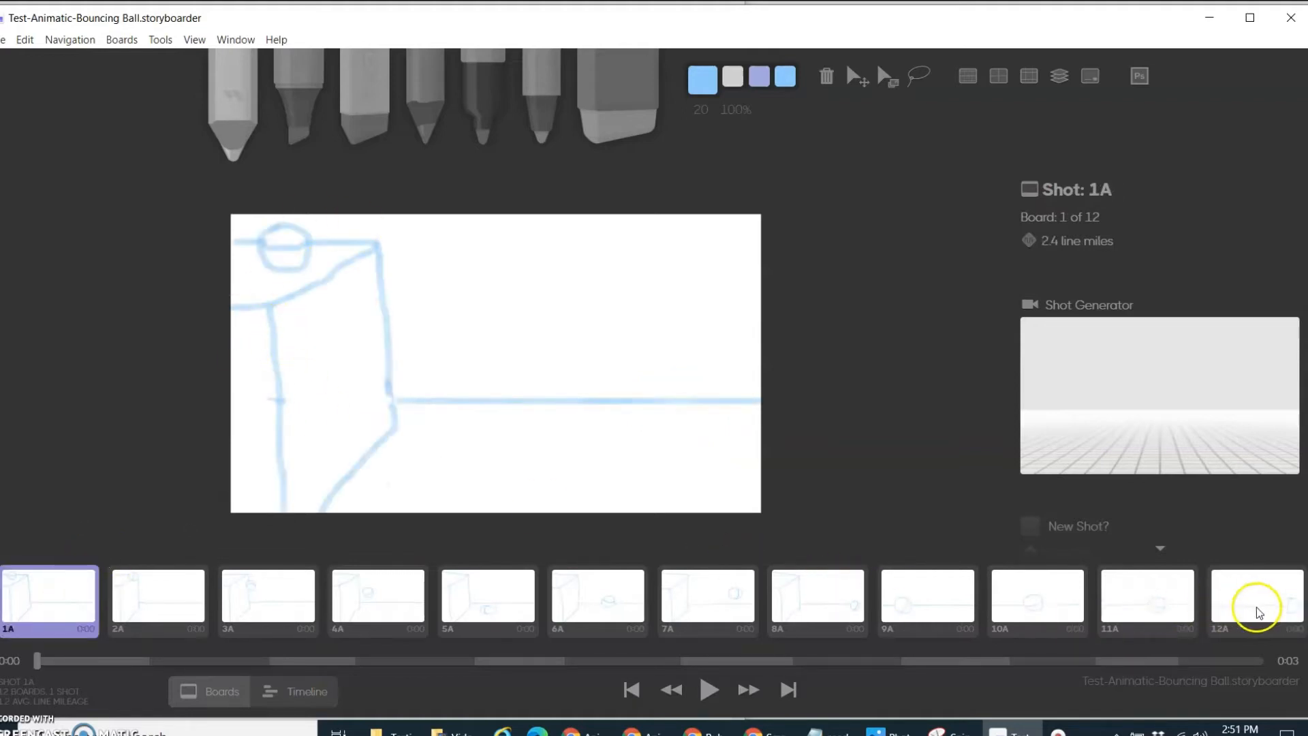
left_click(302, 704)
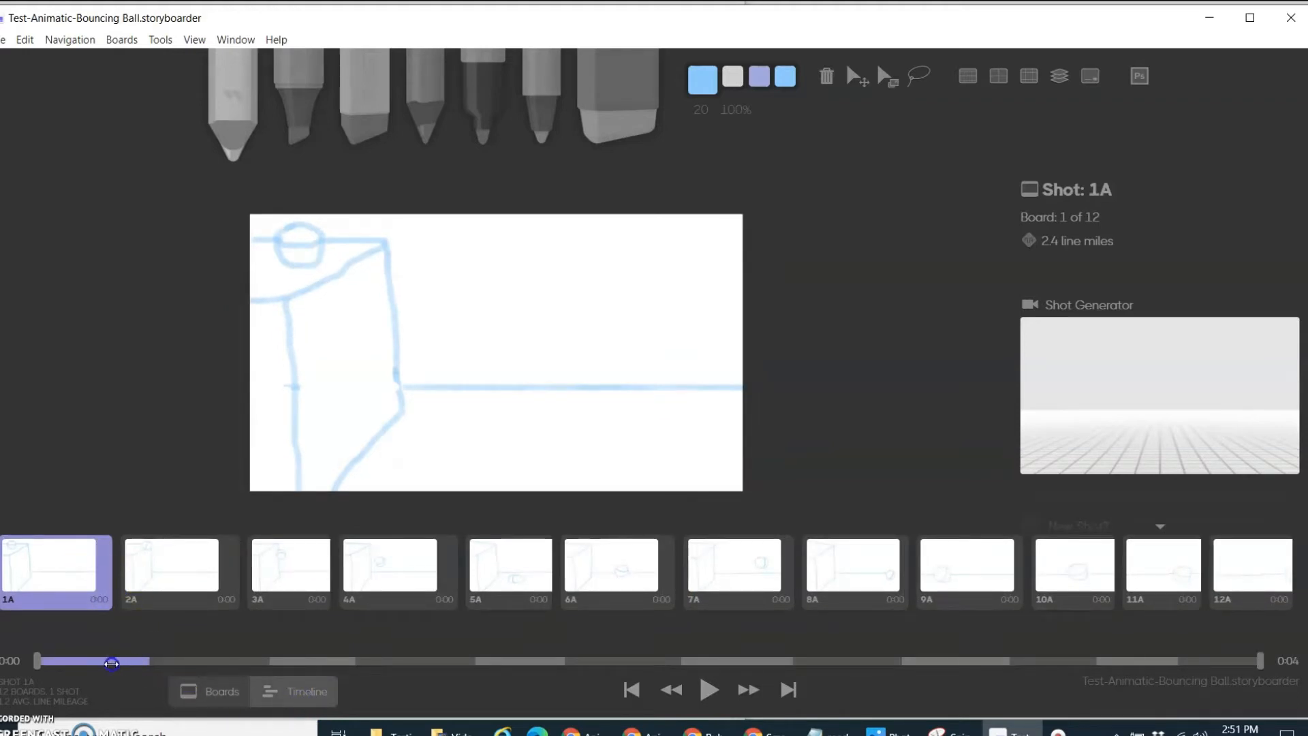
left_click_drag(151, 662, 117, 663)
left_click_drag(112, 556, 58, 559)
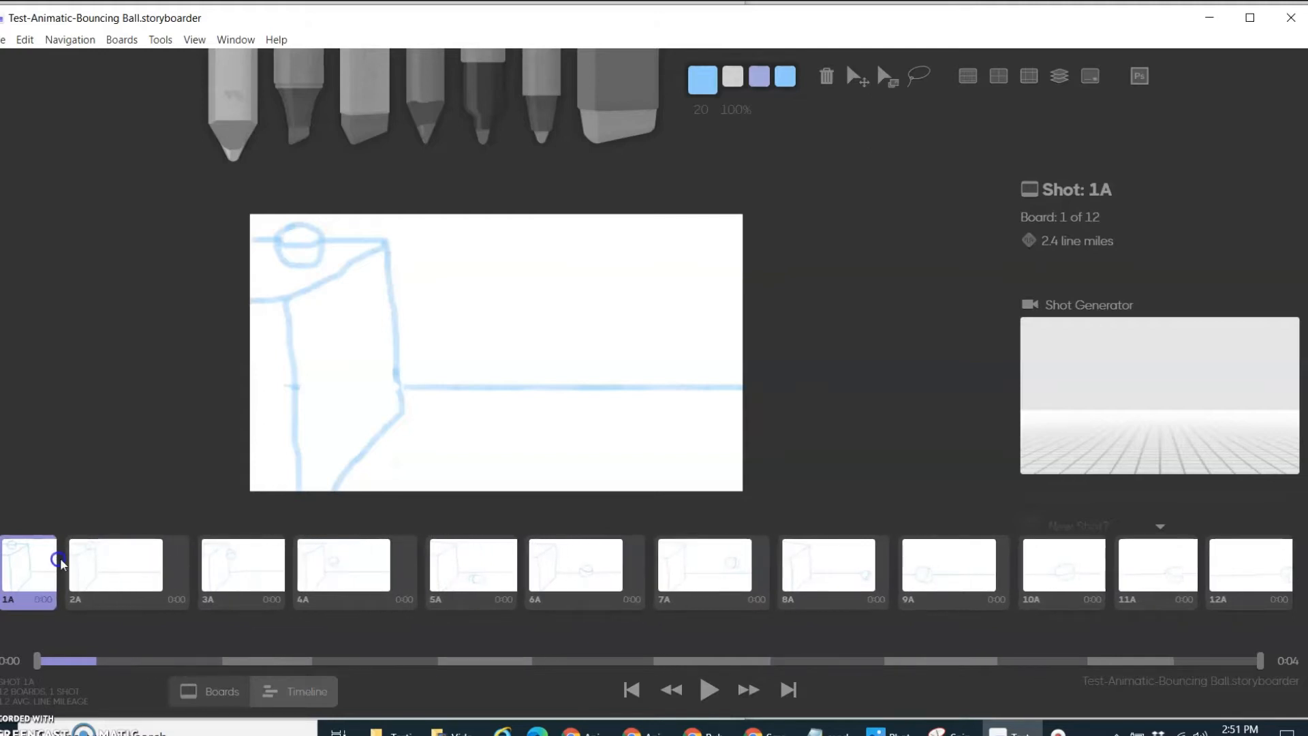
left_click_drag(188, 560, 132, 561)
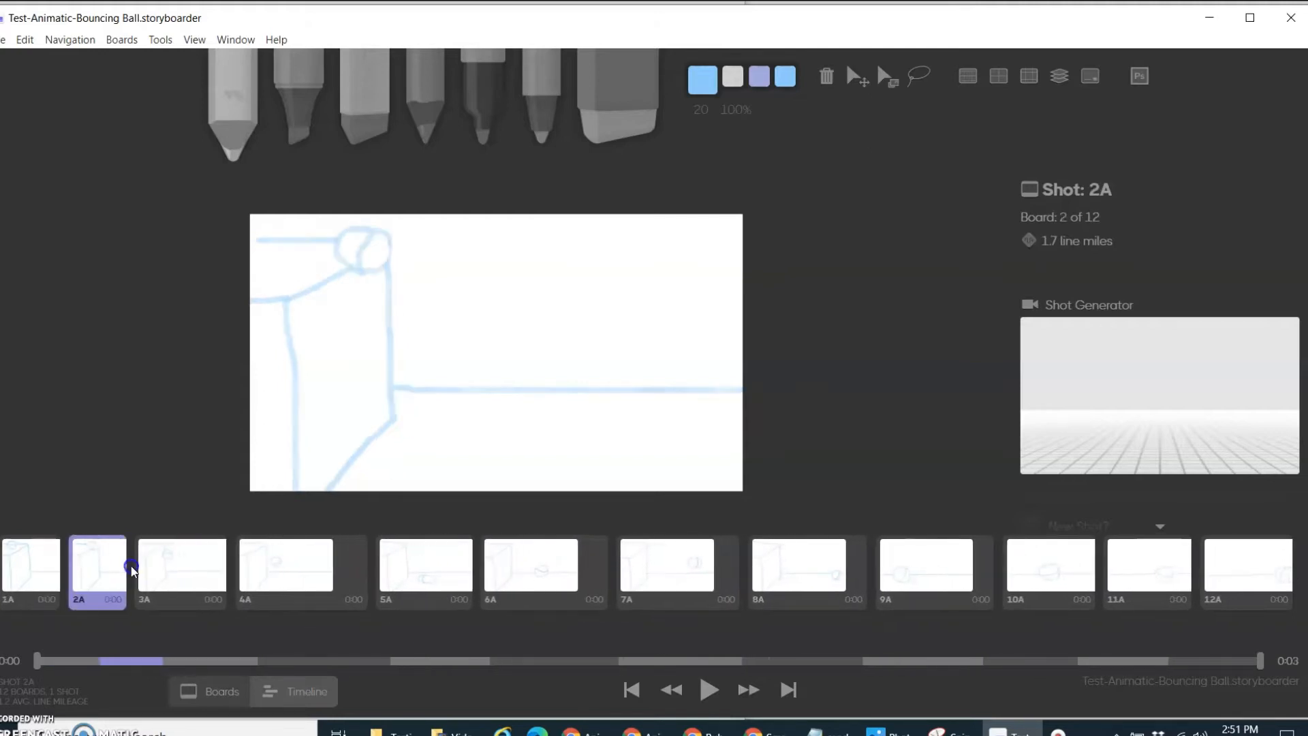
- Play the animatic from the first board and stop it near the end
left_click(13, 557)
left_click(705, 690)
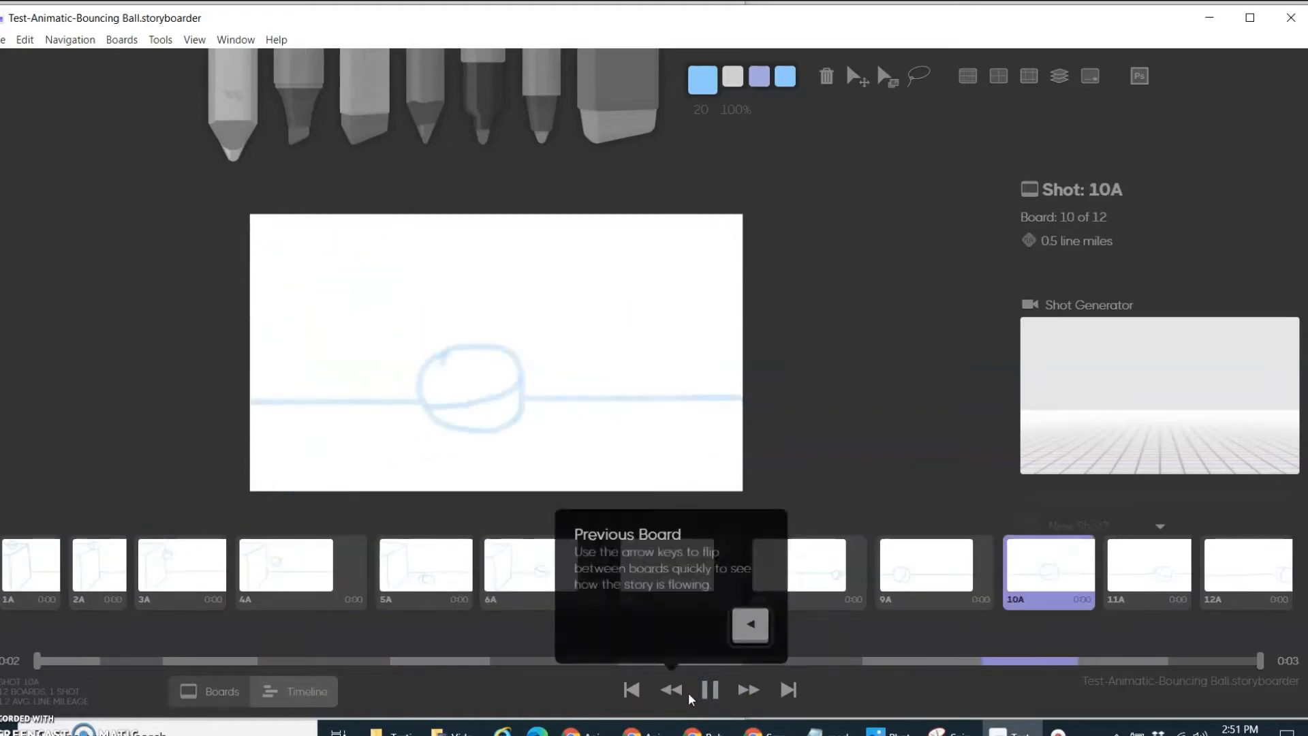
left_click(708, 691)
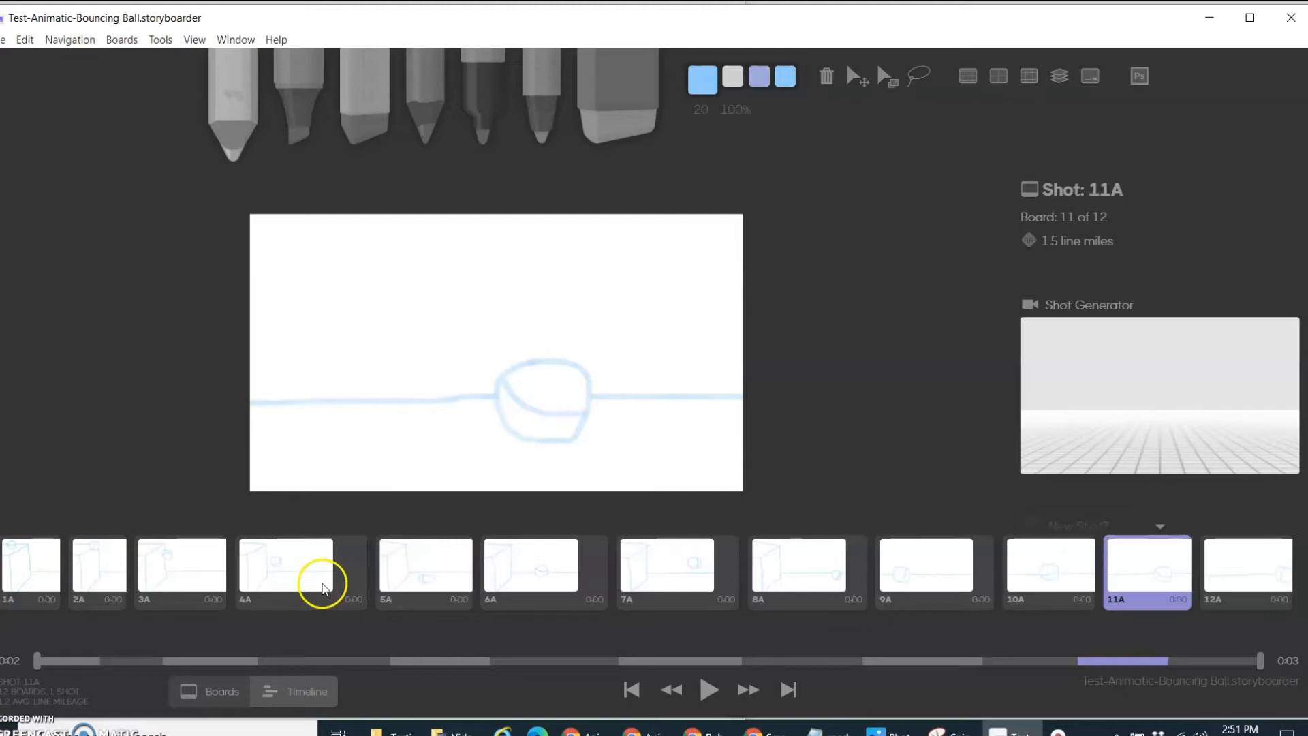
- Insert a new blank board before board 5A
left_click(401, 570)
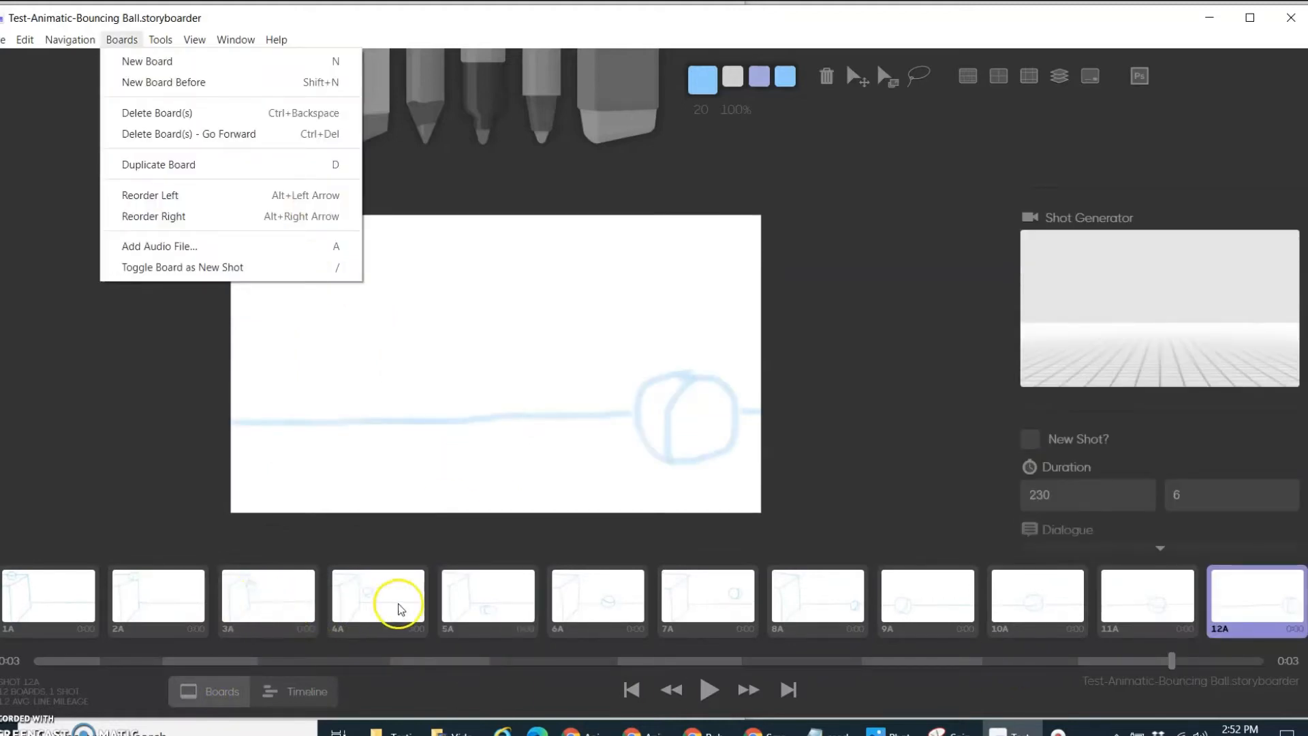
left_click(486, 601)
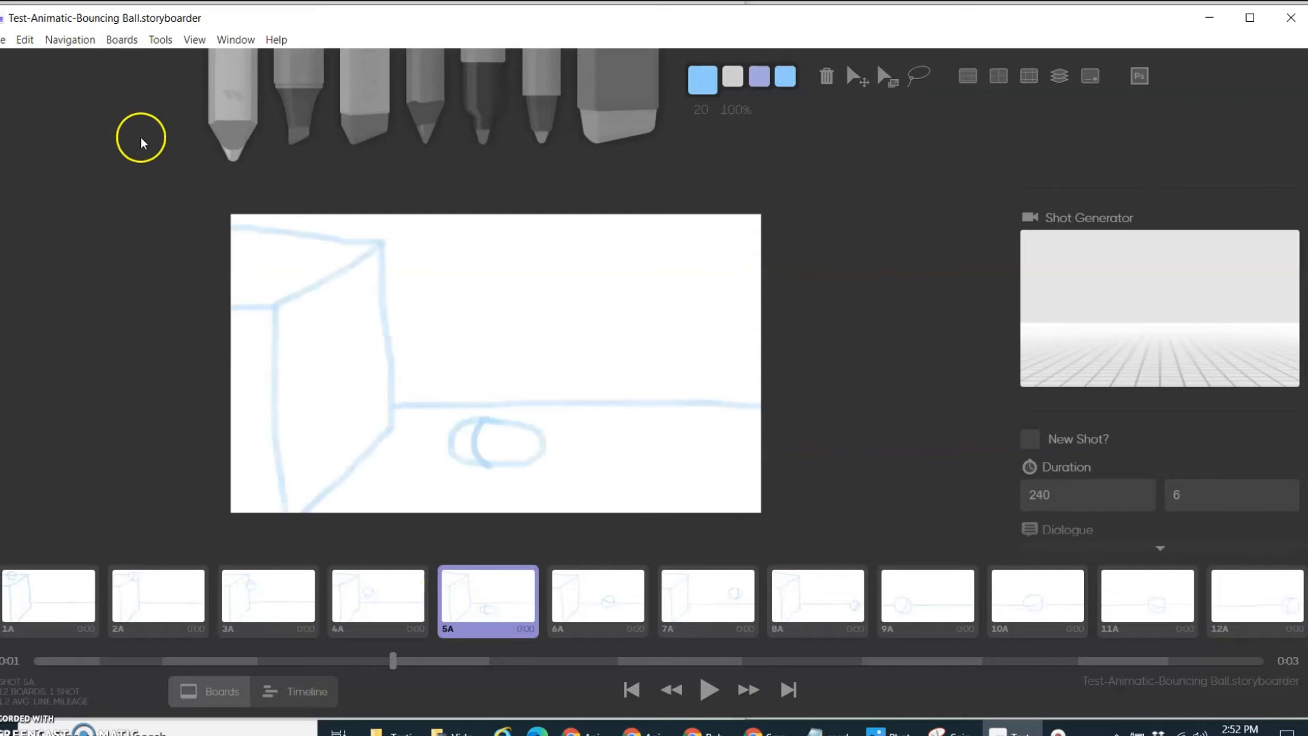
left_click(115, 42)
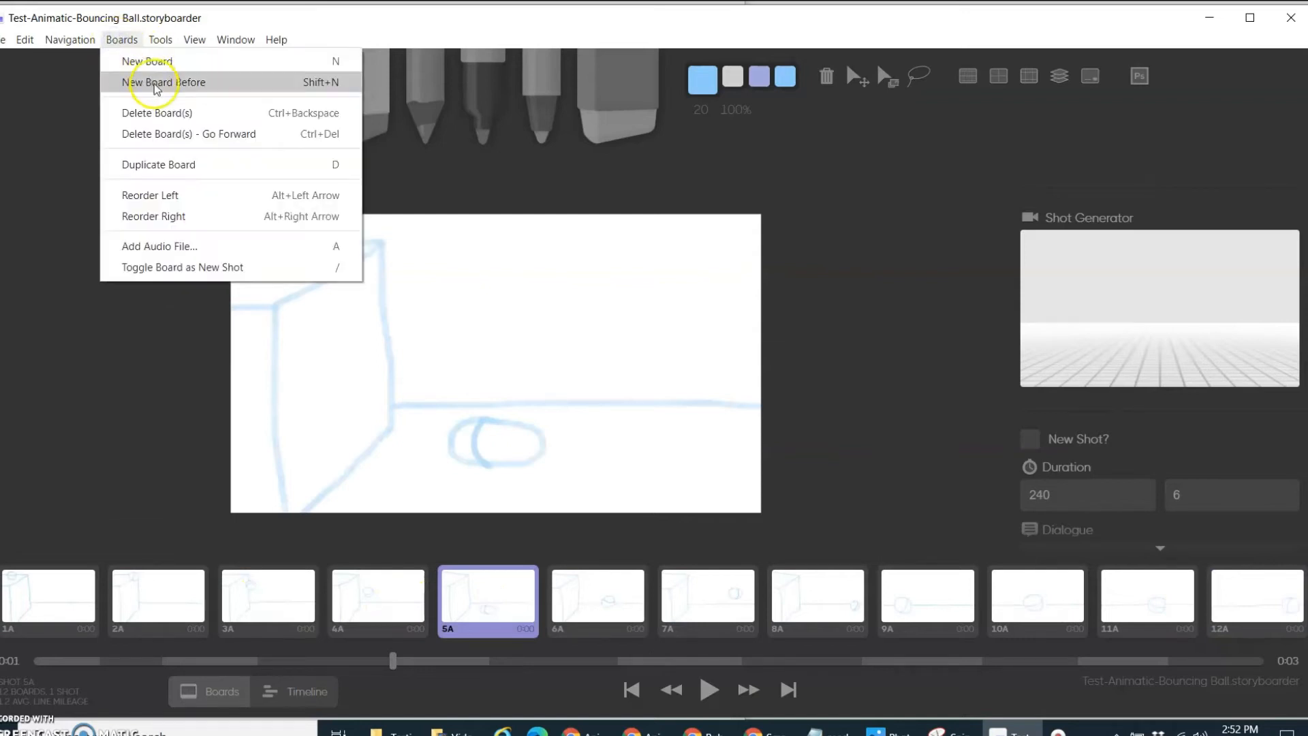
left_click(155, 85)
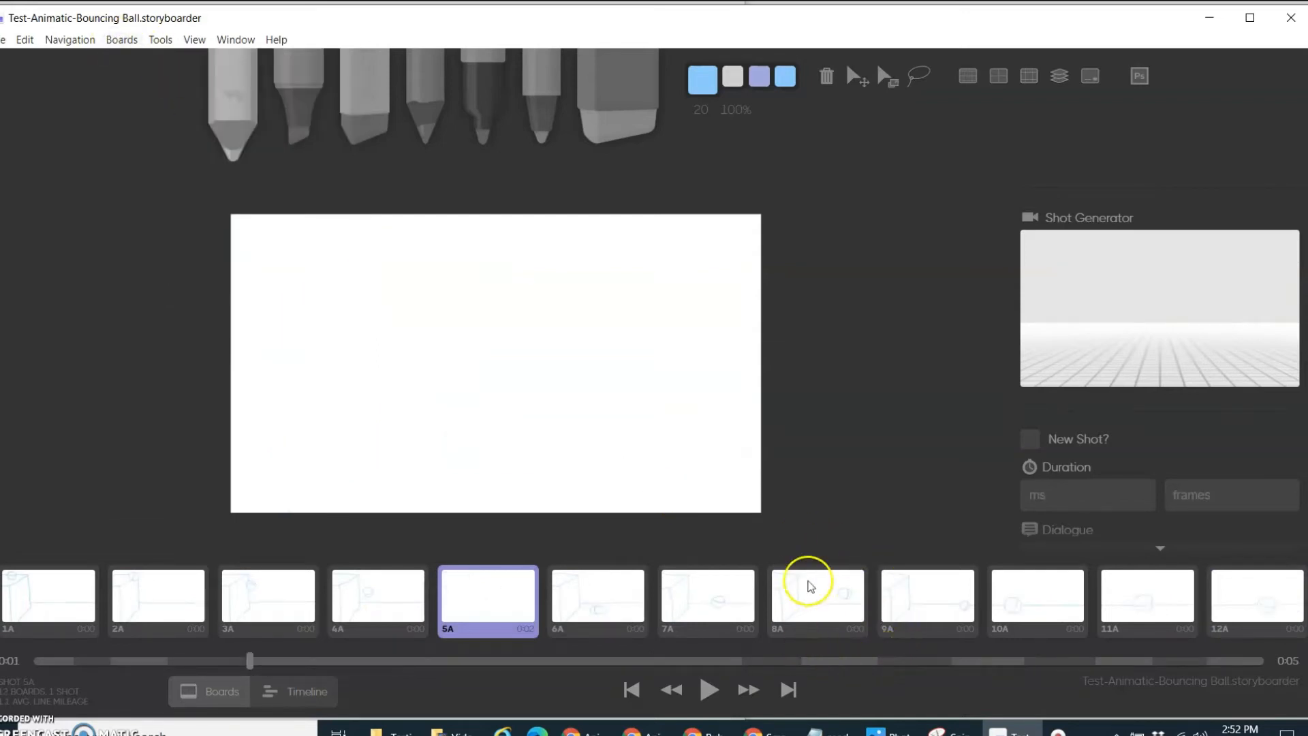
- Turn on onion skin and sketch the ball on new board 5A between its positions on the neighbouring boards
left_click(1059, 76)
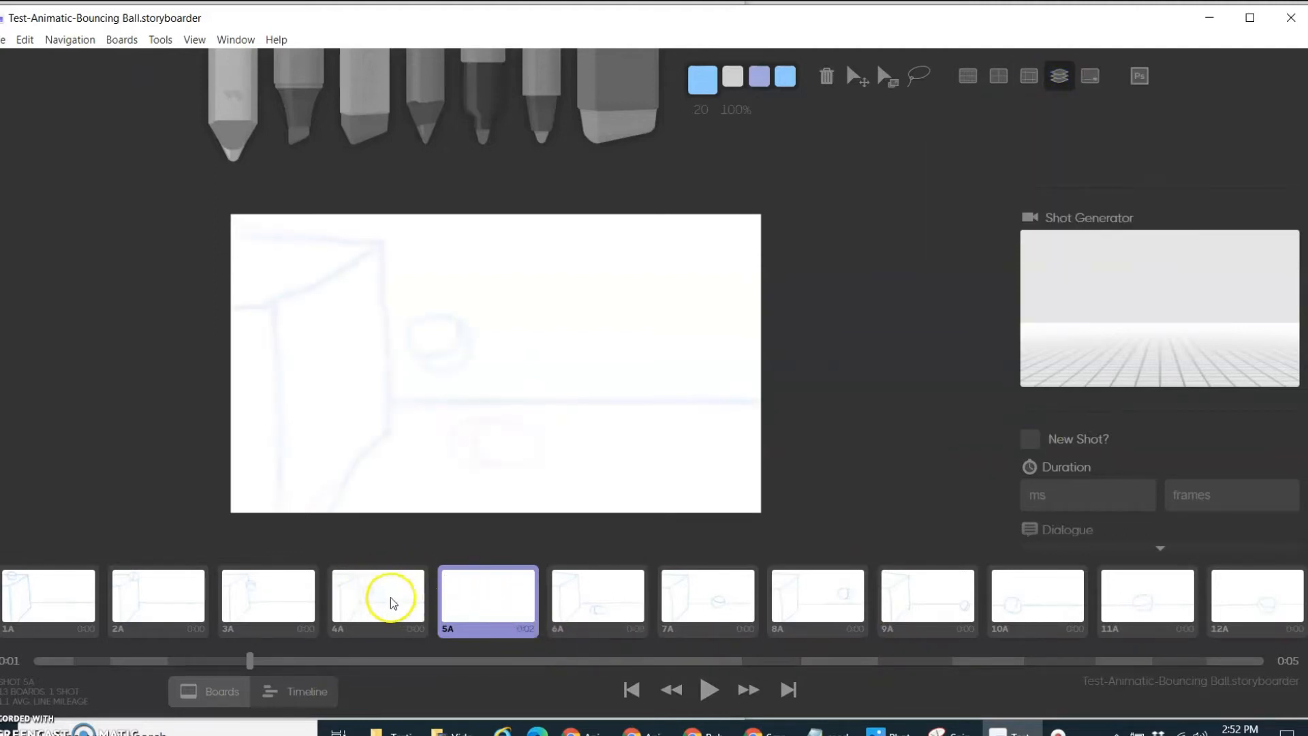
left_click(603, 600)
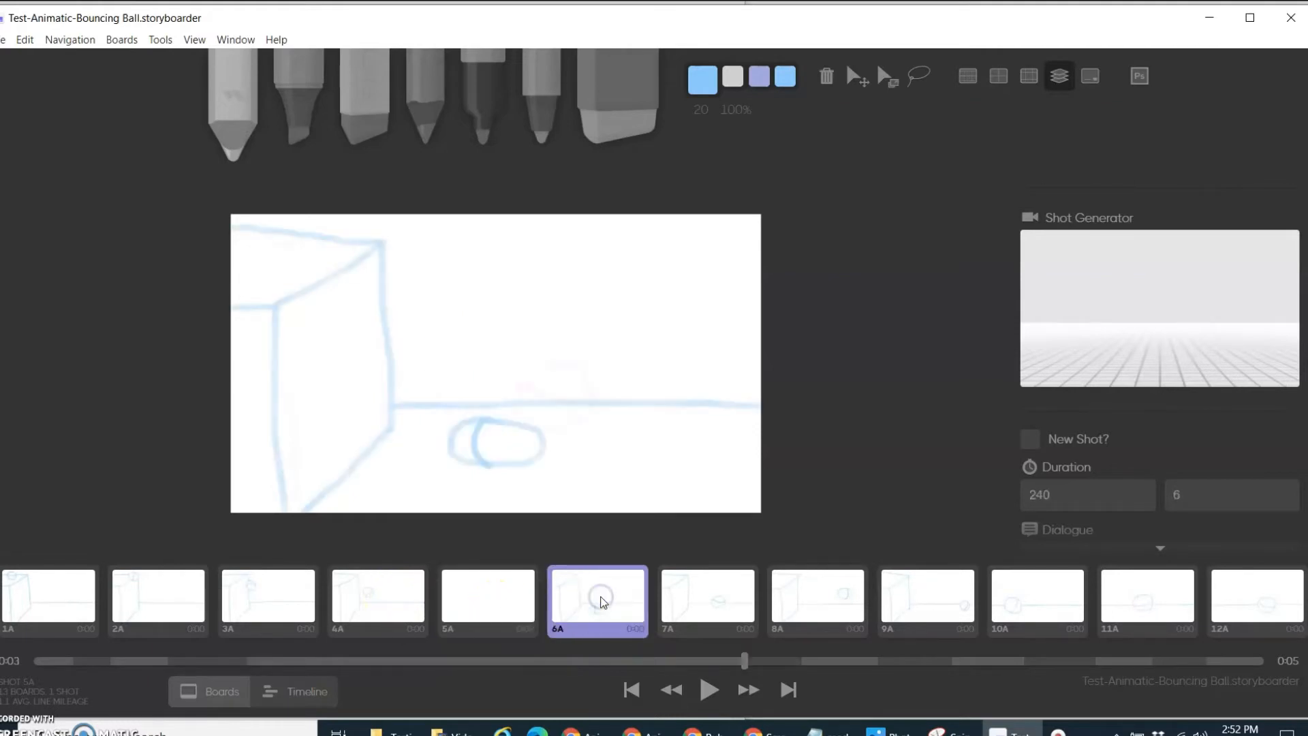
left_click(495, 592)
right_click(496, 592)
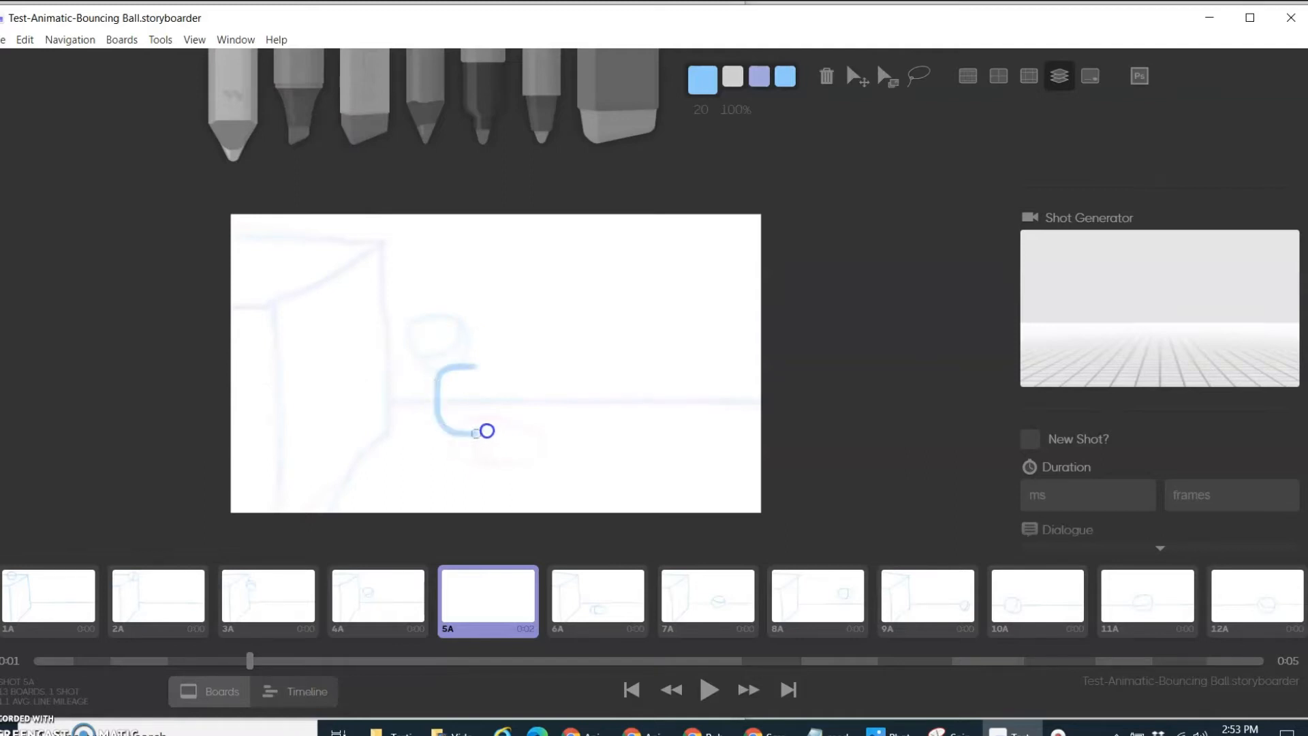
key("ctrl+z")
mouse_move(463, 366)
left_mouse_down()
mouse_move(503, 379)
mouse_move(452, 378)
left_mouse_up()
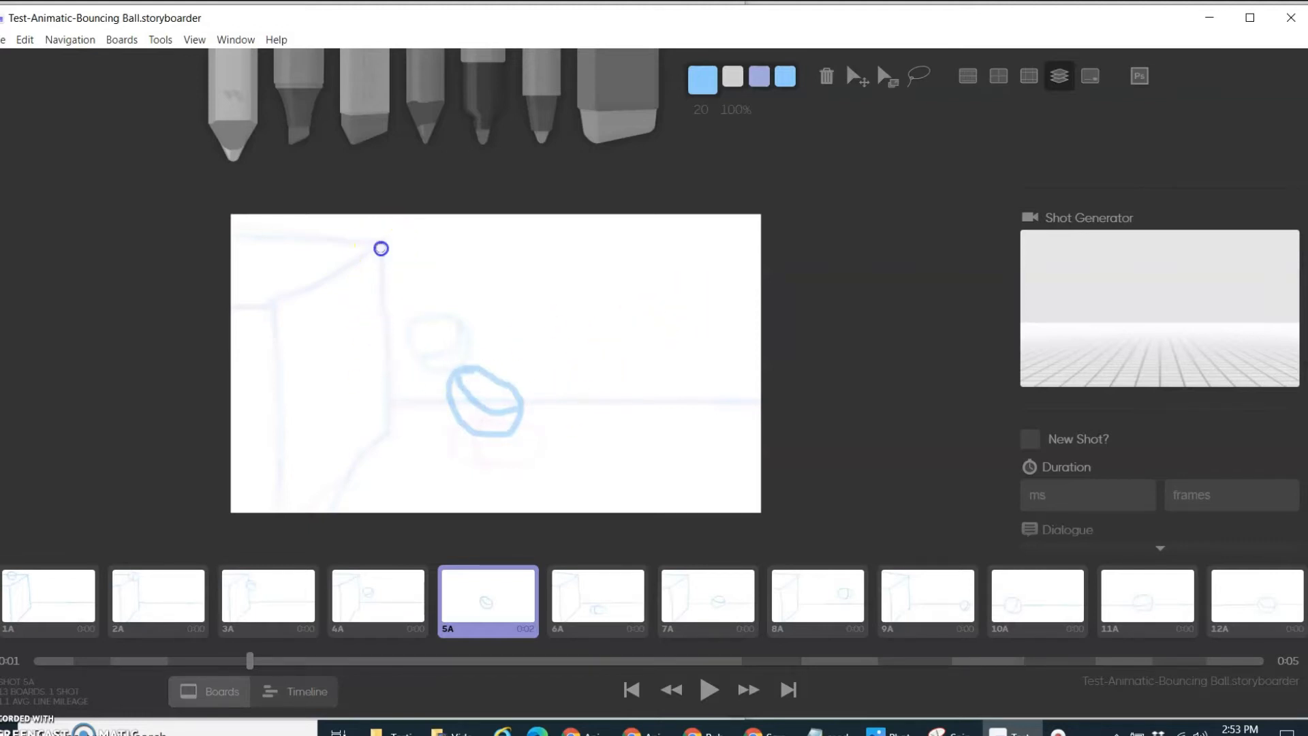
- Trace the box on board 5A over the onion skin, drawing its vertical edges, slanted base and top outline
mouse_move(377, 318)
left_mouse_down()
mouse_move(391, 426)
mouse_move(308, 513)
left_mouse_up()
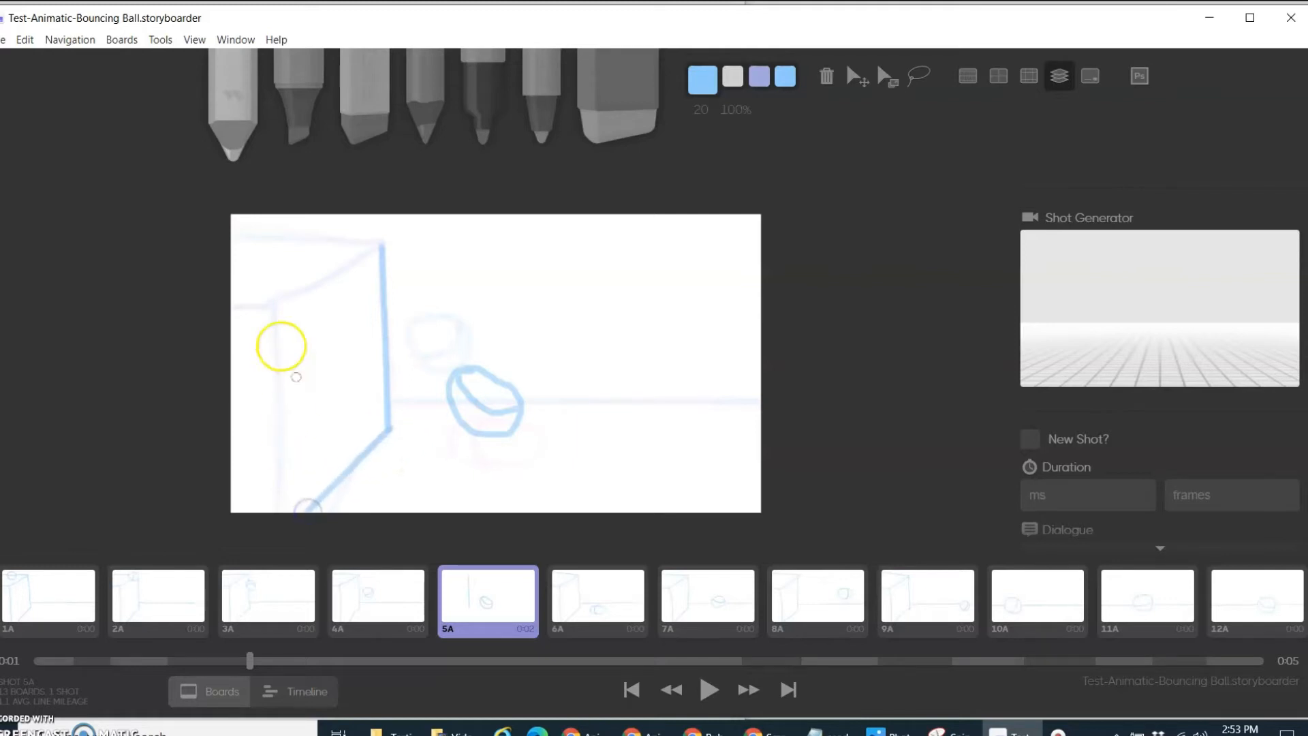
left_click_drag(272, 300, 277, 490)
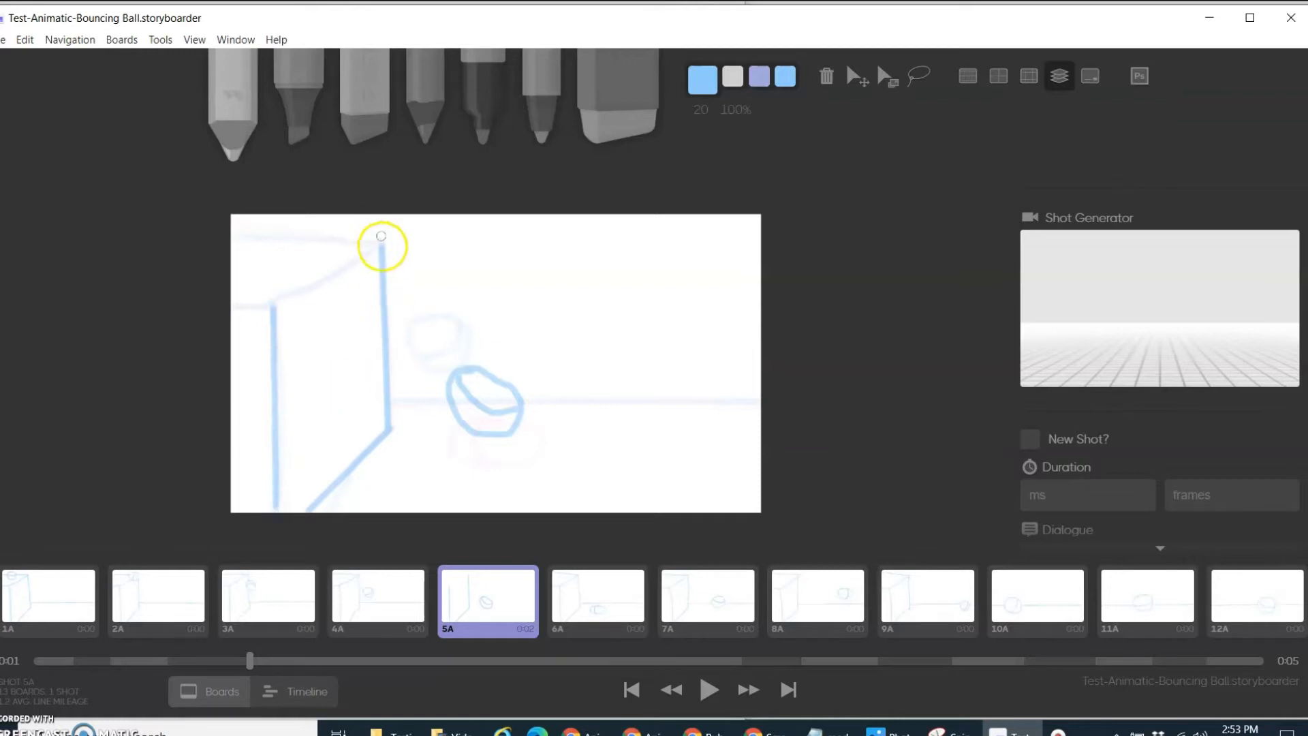
left_click_drag(333, 277, 275, 305)
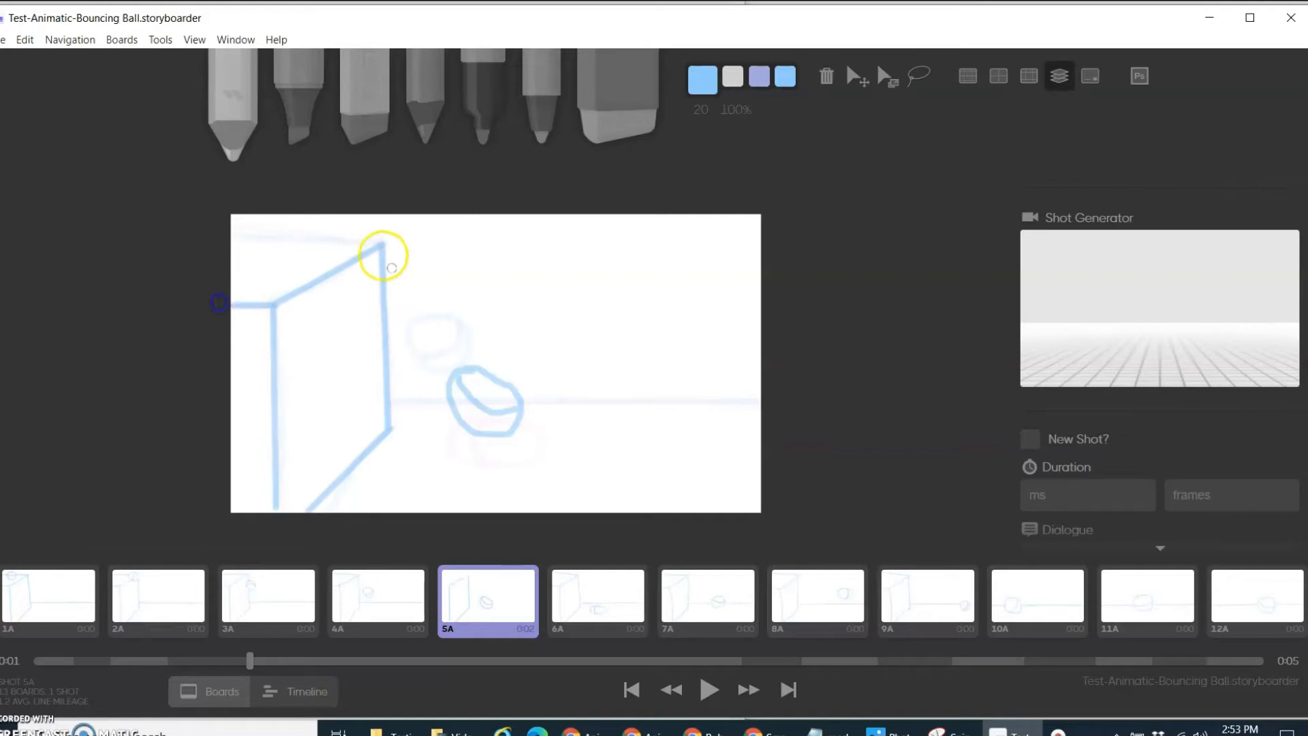
left_click_drag(382, 242, 237, 234)
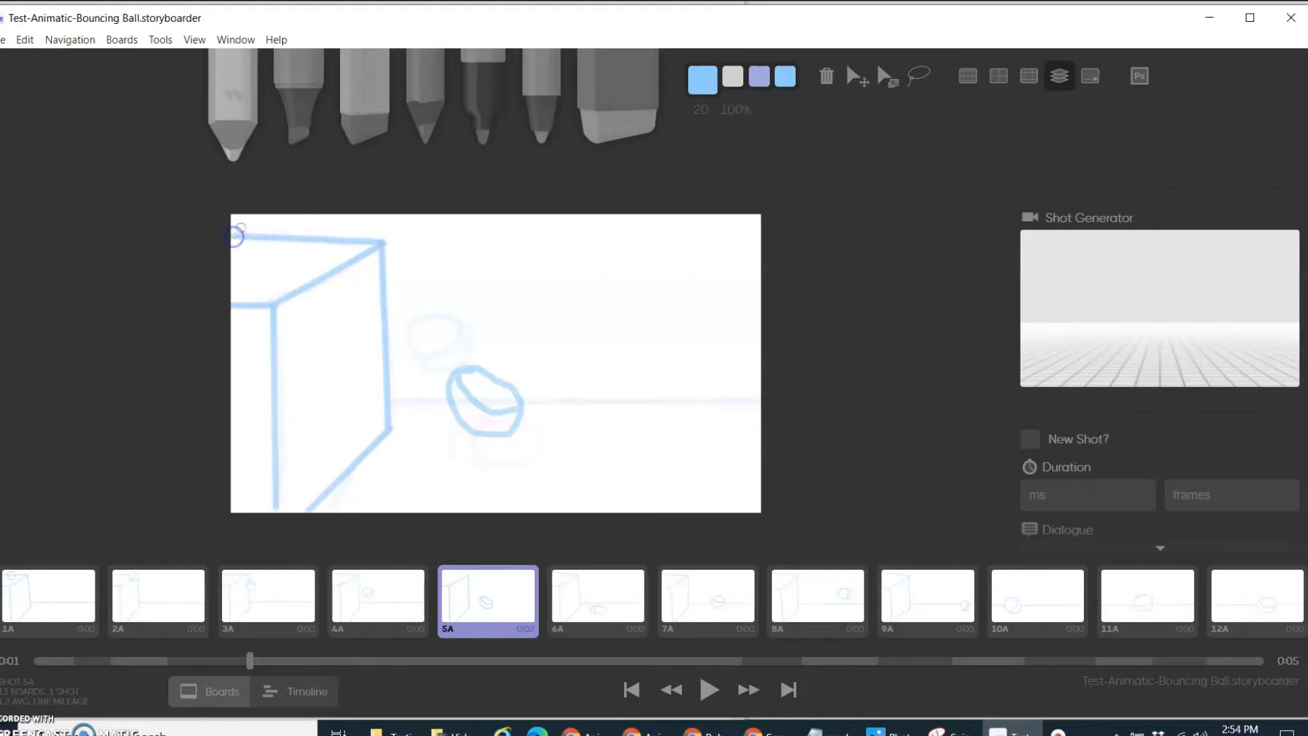
- Draw the floor line on board 5A from the box to the ball and on to the frame edge, and turn off onion skin
left_click(391, 400)
left_click_drag(388, 390, 441, 401)
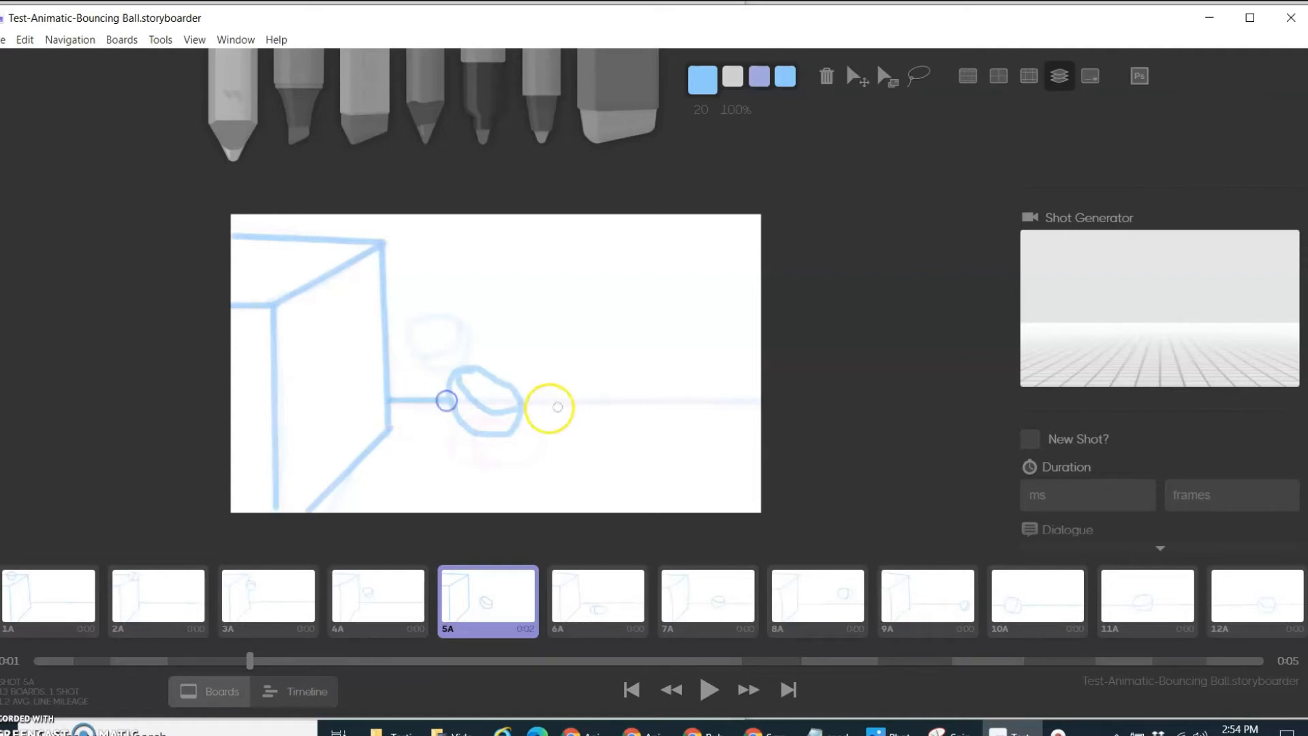
left_click_drag(521, 404, 766, 406)
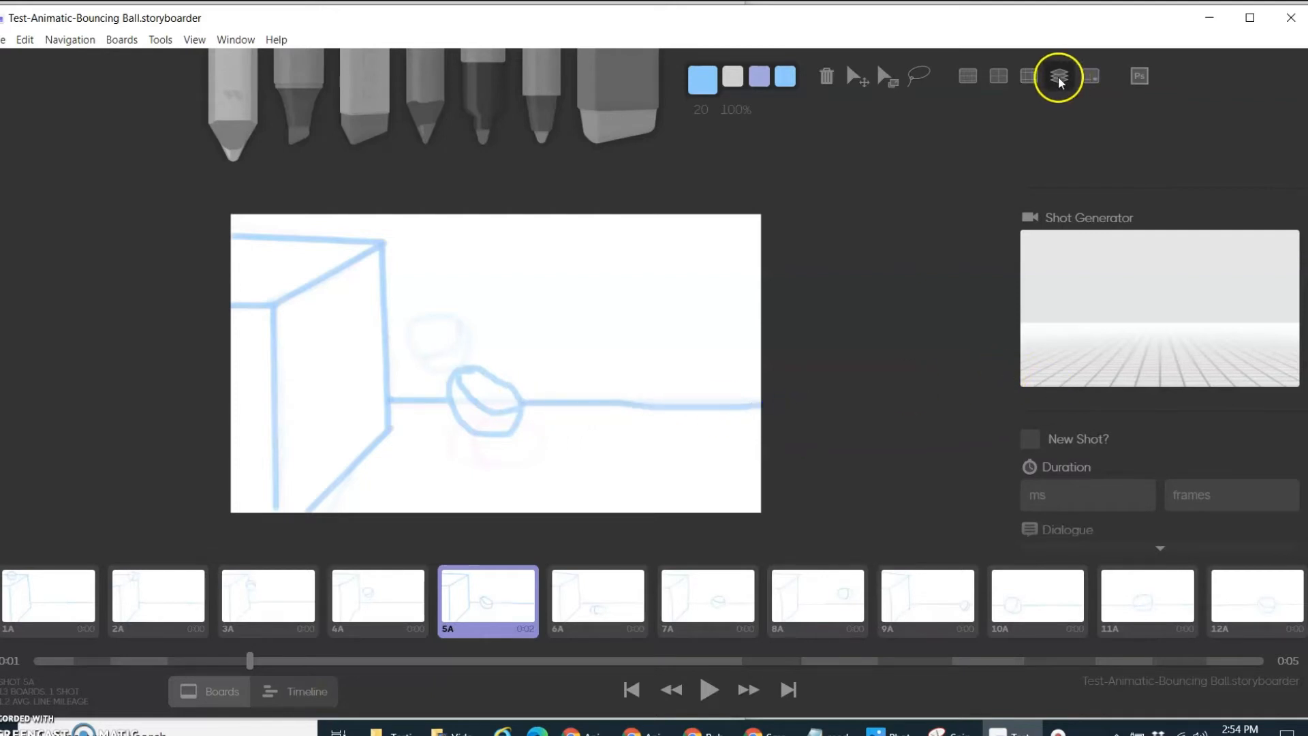
left_click(1065, 75)
- Compare with board 1A, return to board 5A and shorten its duration to 200 ms in the timeline
left_click(50, 600)
left_click(492, 601)
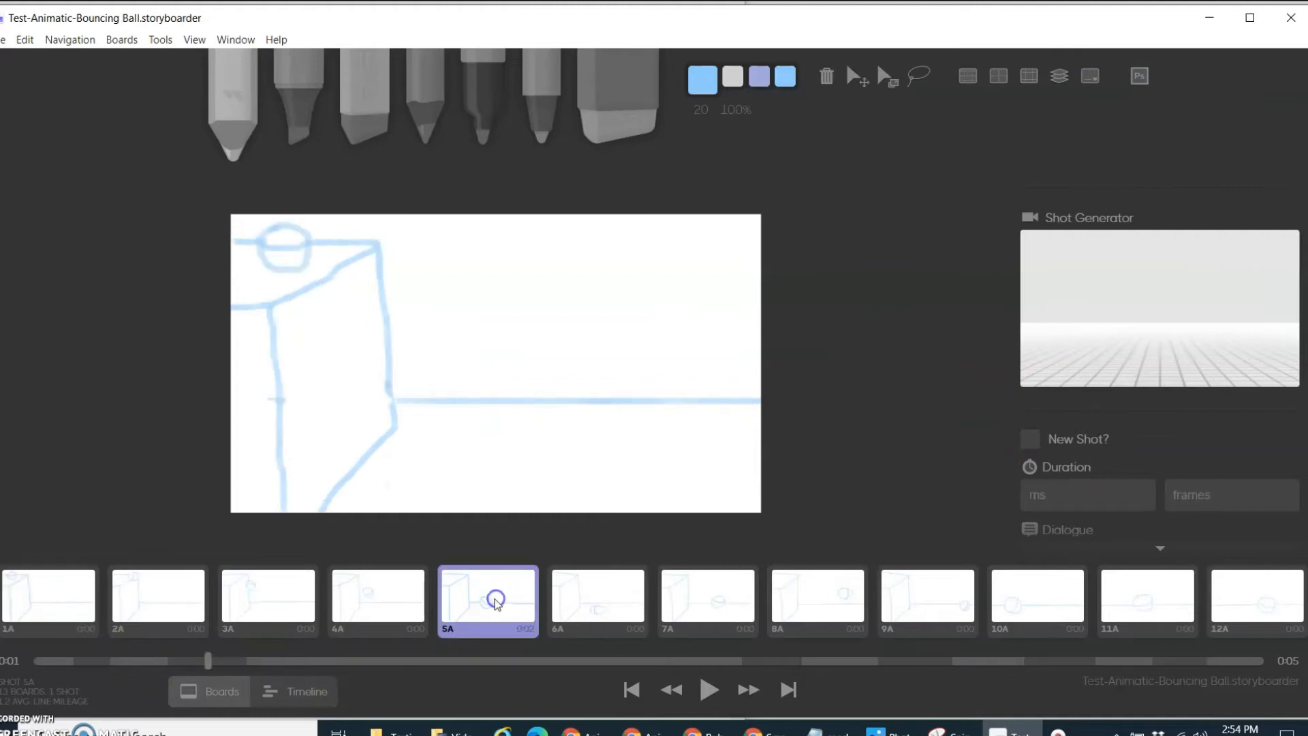
mouse_move(521, 633)
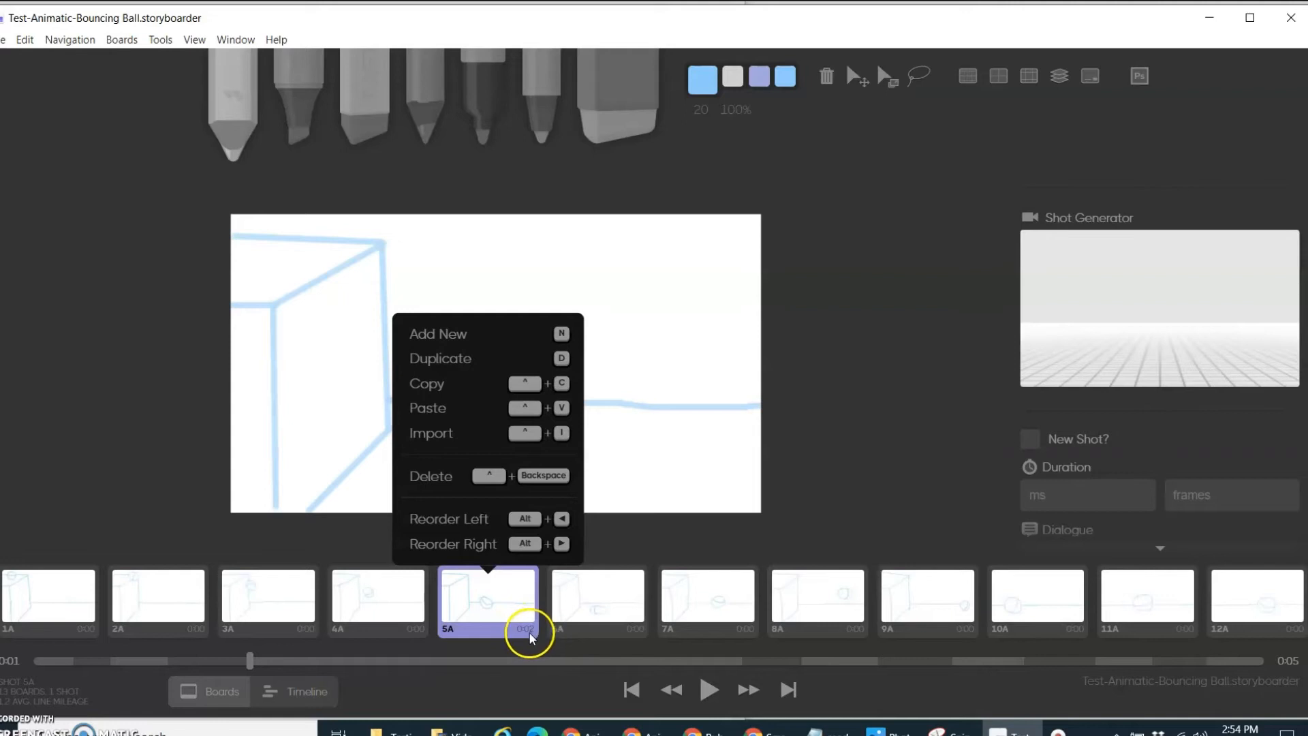
left_click(304, 695)
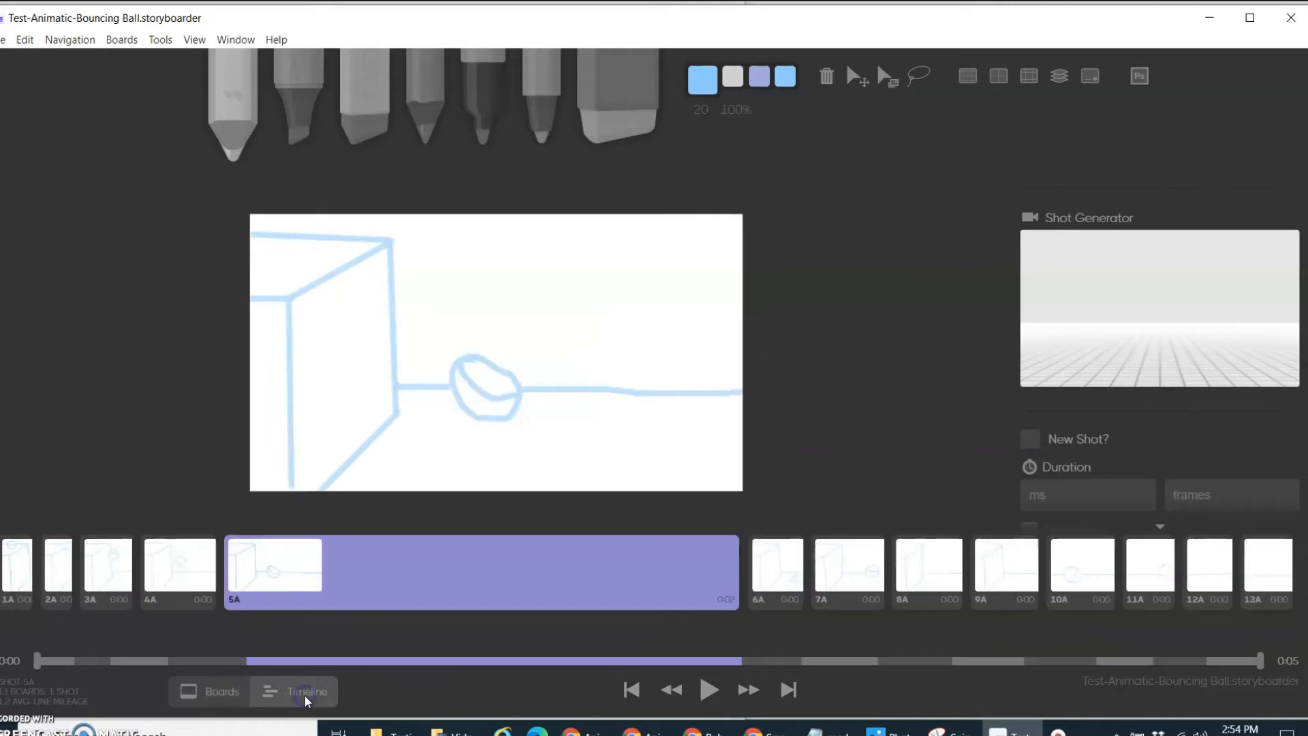
left_click_drag(734, 573, 167, 576)
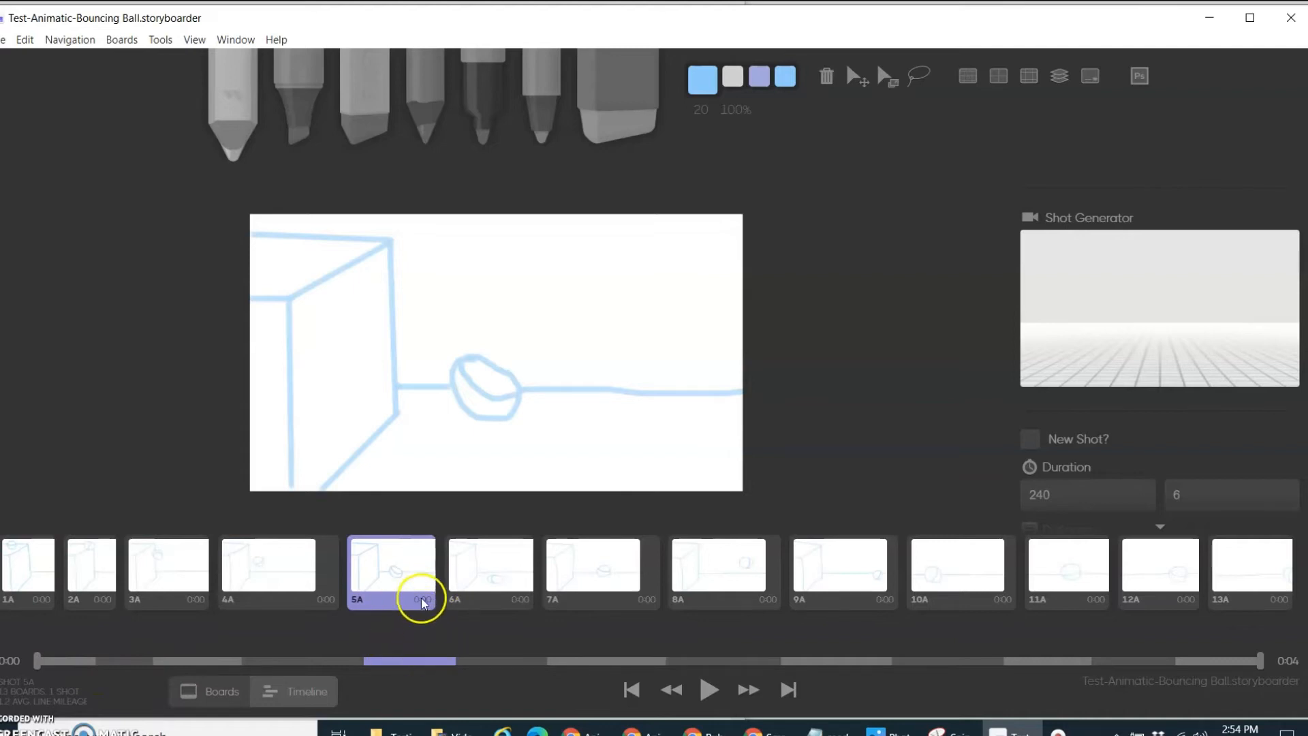
left_click_drag(435, 577, 423, 580)
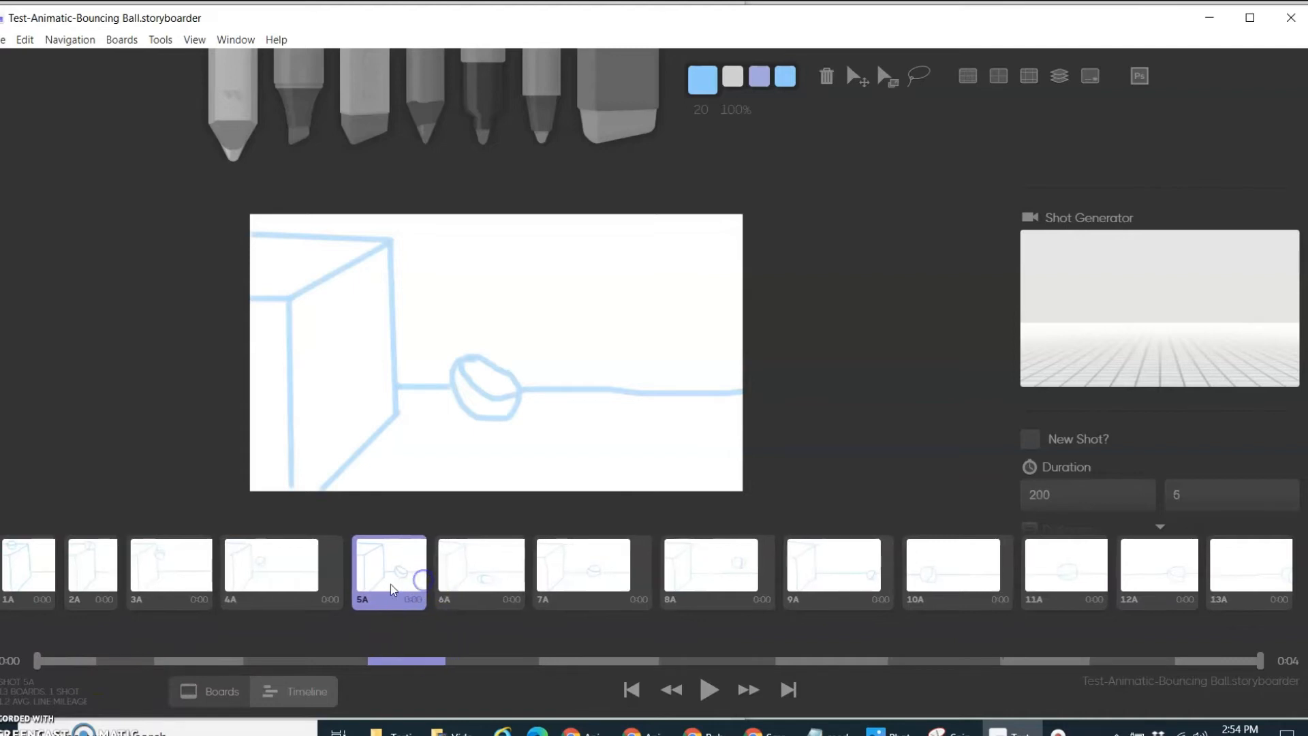
- Adjust the board durations in the timeline to 230 ms for 4A, 210 ms for 1A and 190 ms for 2A
left_click_drag(342, 575, 315, 583)
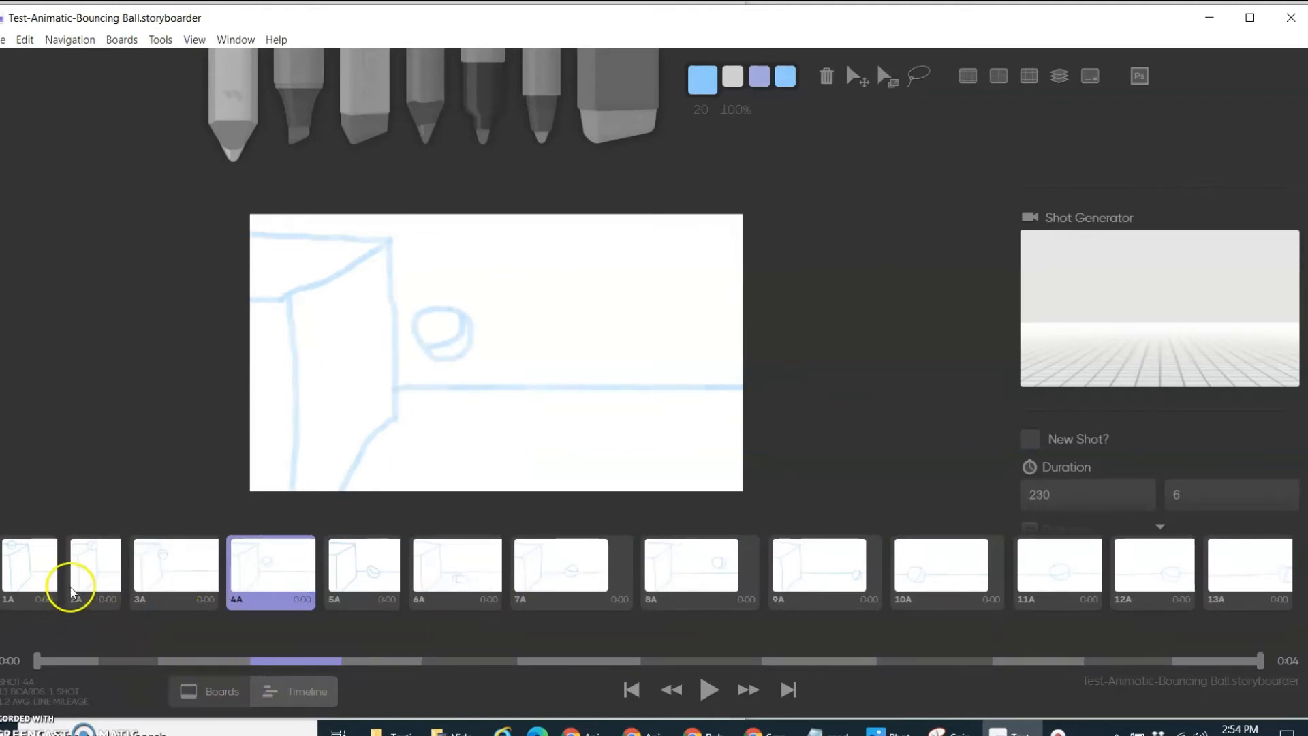
mouse_move(67, 579)
left_mouse_down()
mouse_move(65, 567)
mouse_move(77, 583)
left_mouse_up()
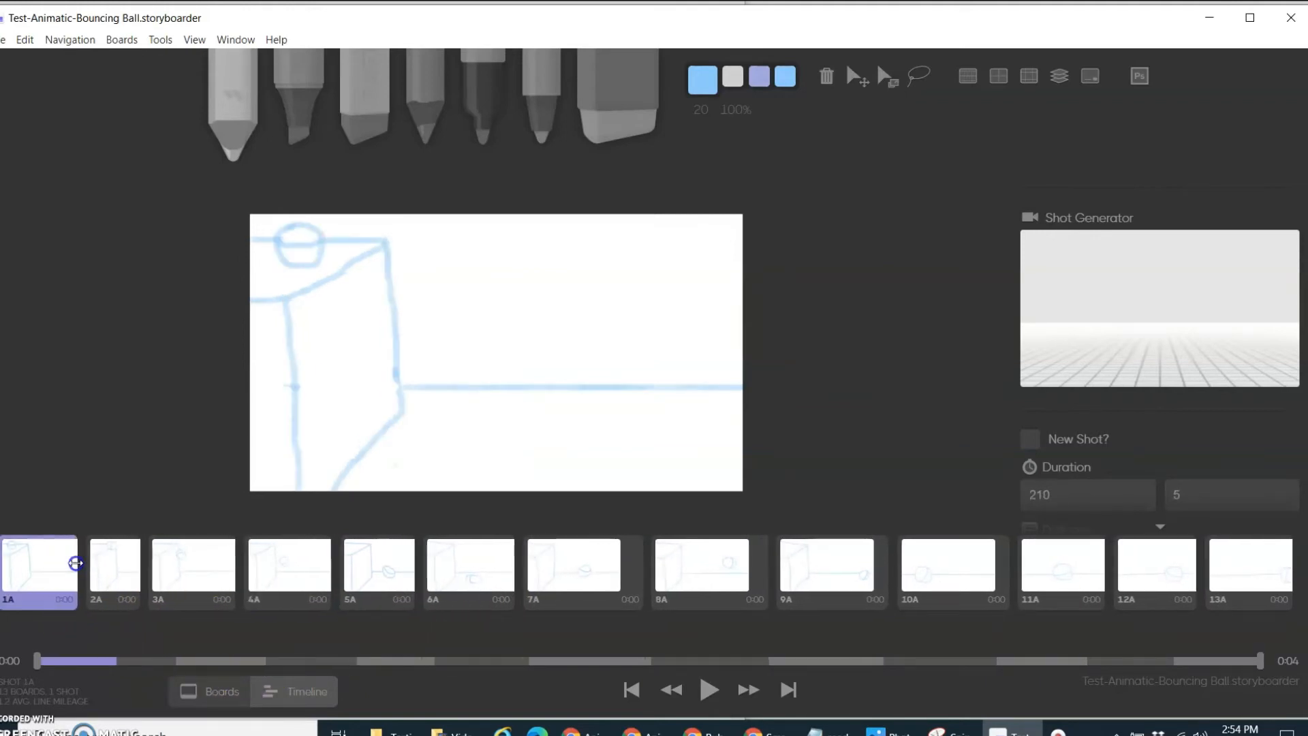
left_click(132, 563)
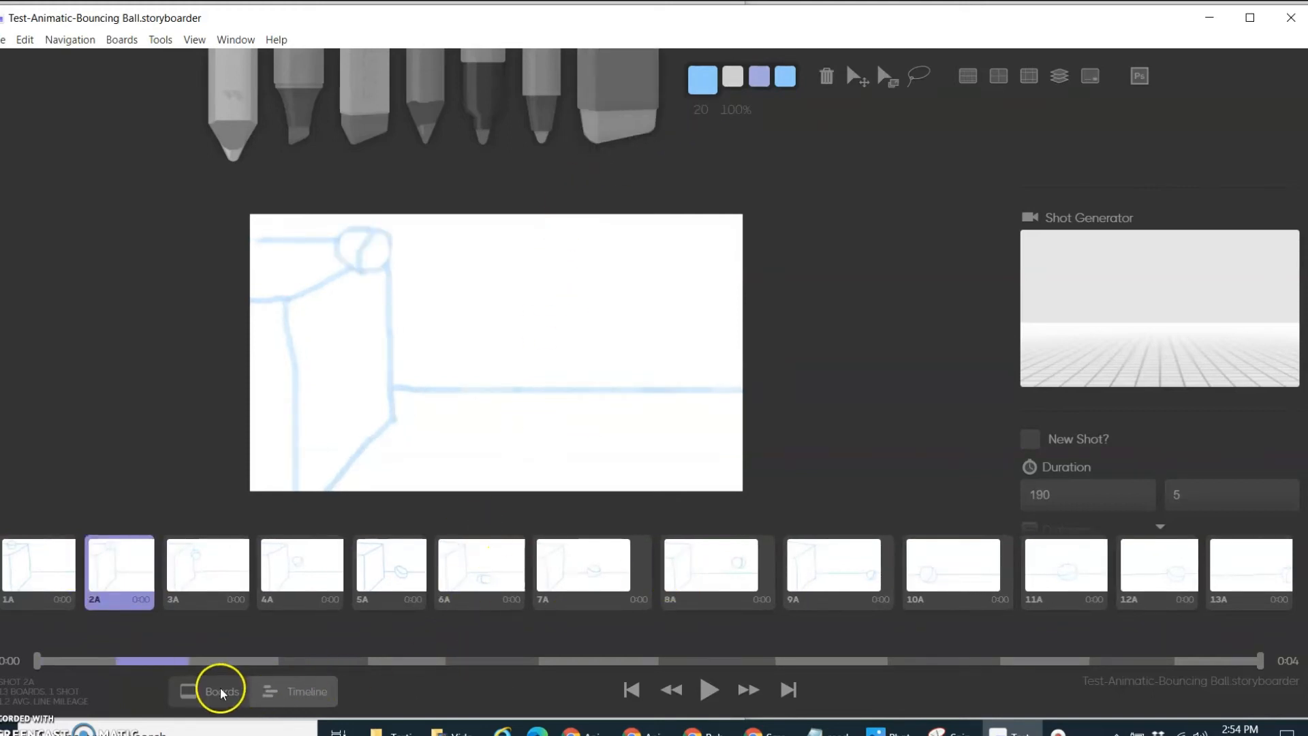
- Play the animatic from board 1A and stop to check boards 10A and 11A
left_click(49, 574)
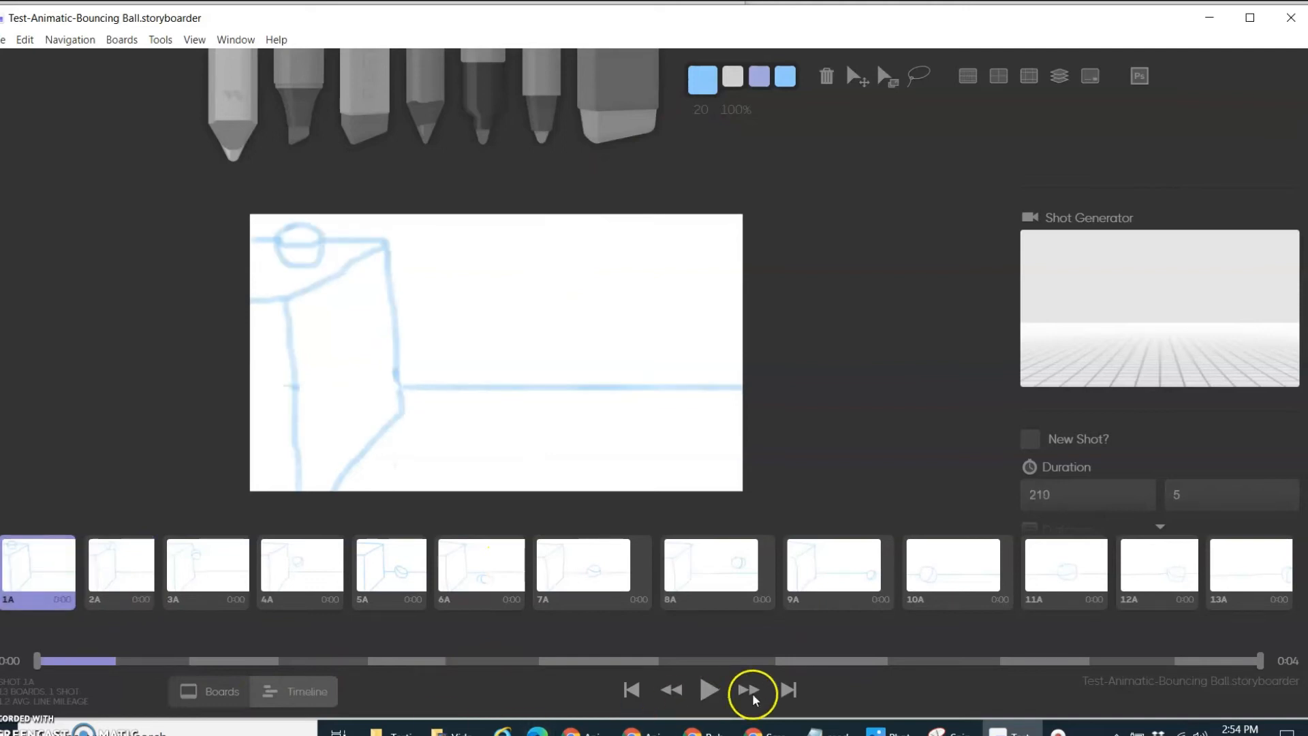
left_click(710, 690)
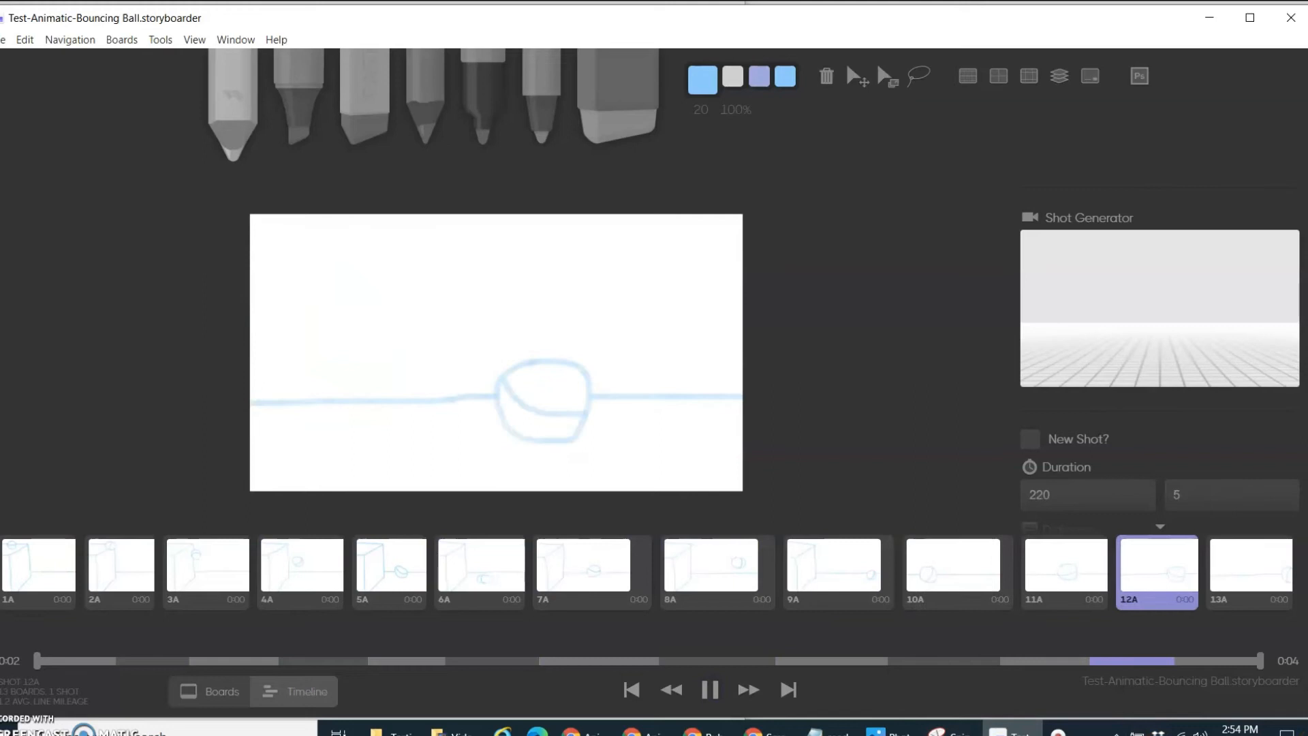
left_click(963, 580)
left_click(1065, 557)
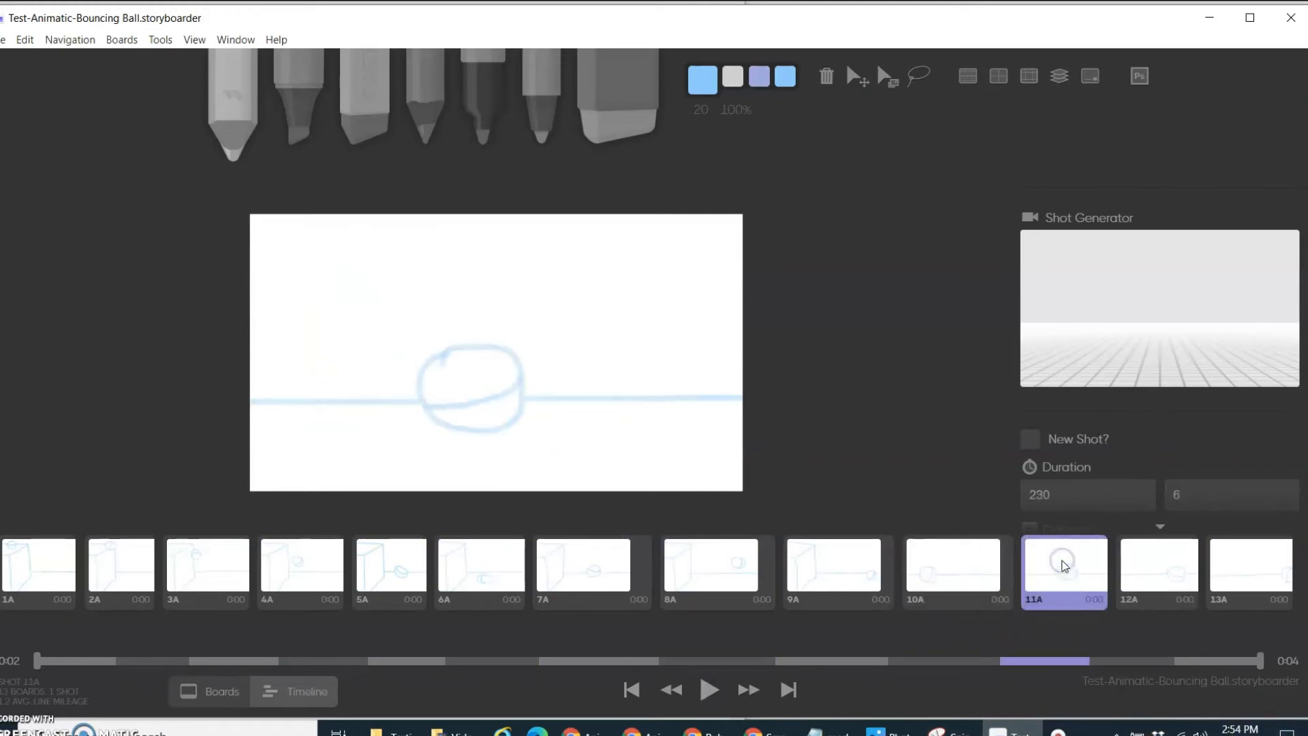
- Return to the boards view with onion skin on and insert a new blank board before board 11A
left_click(202, 692)
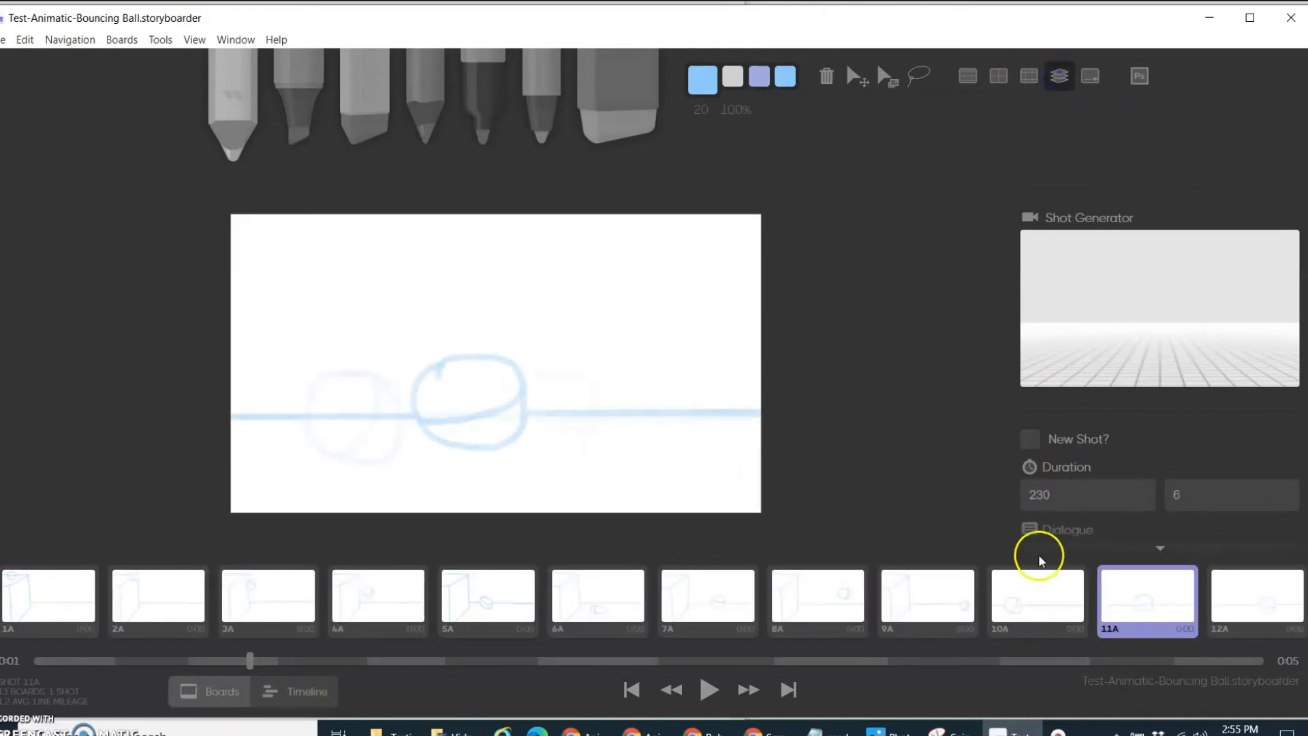
left_click(1043, 604)
left_click(1125, 599)
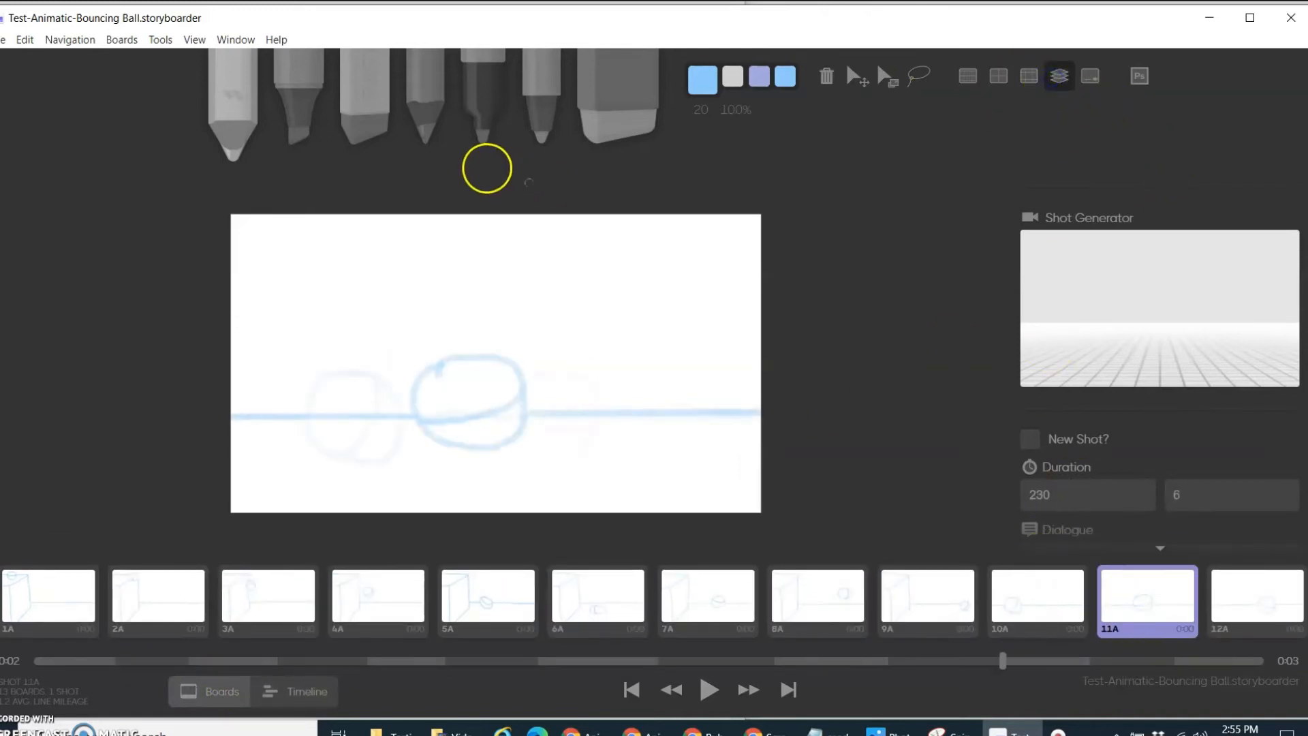
left_click(121, 39)
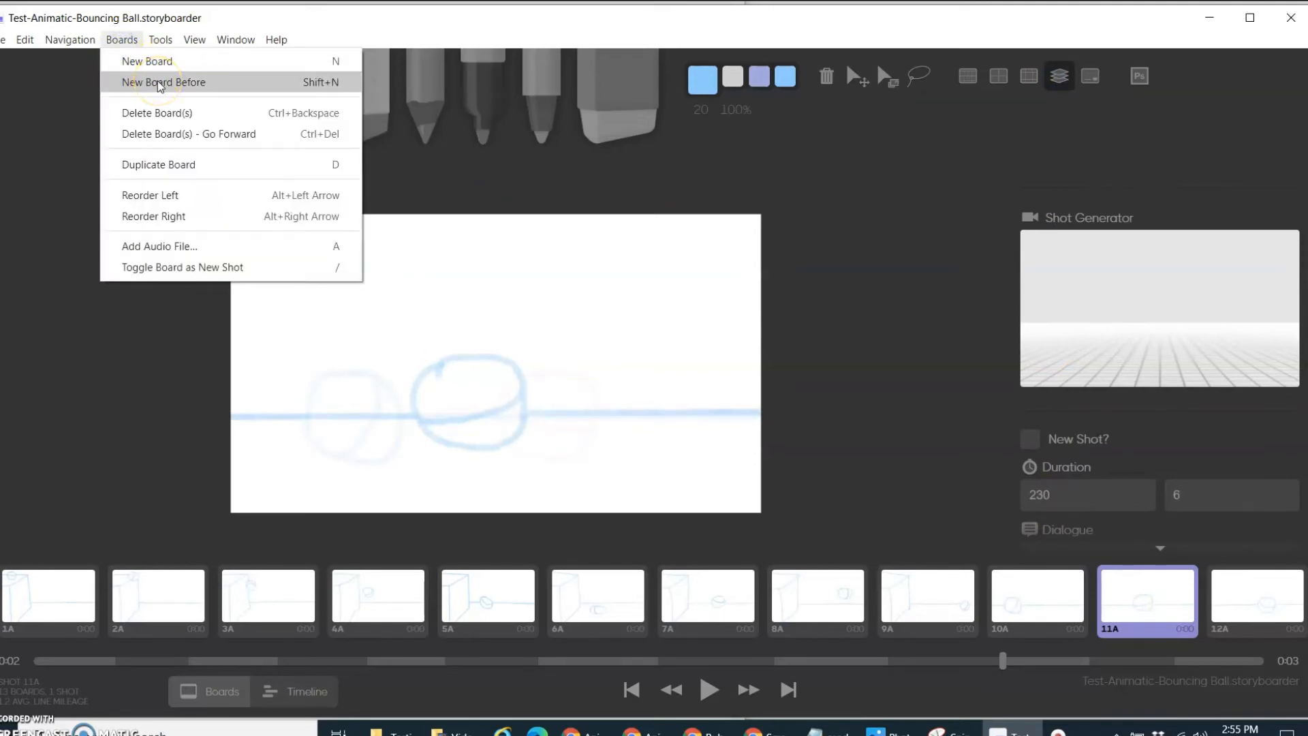
left_click(157, 82)
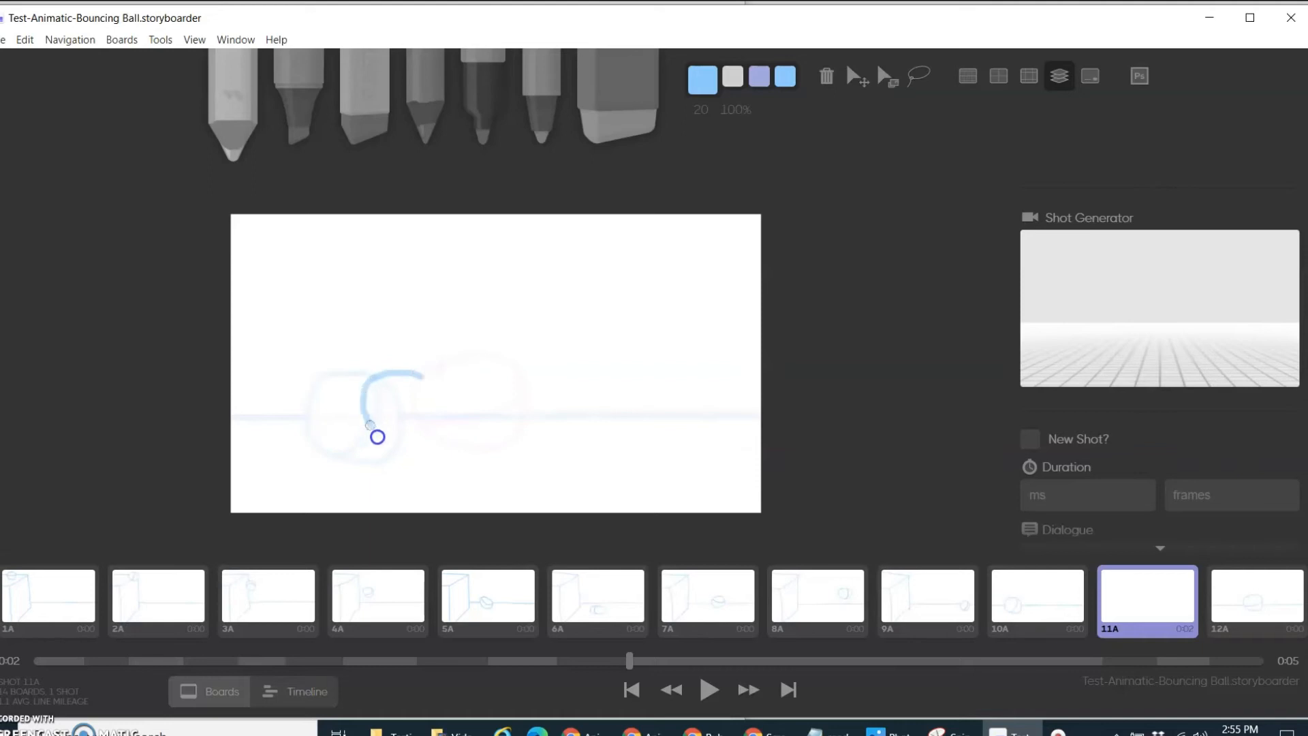
- Draw the in-between ball between the two onion-skinned balls on board 11A and add the ground line across the board
left_click_drag(410, 378, 405, 374)
key("ctrl+z")
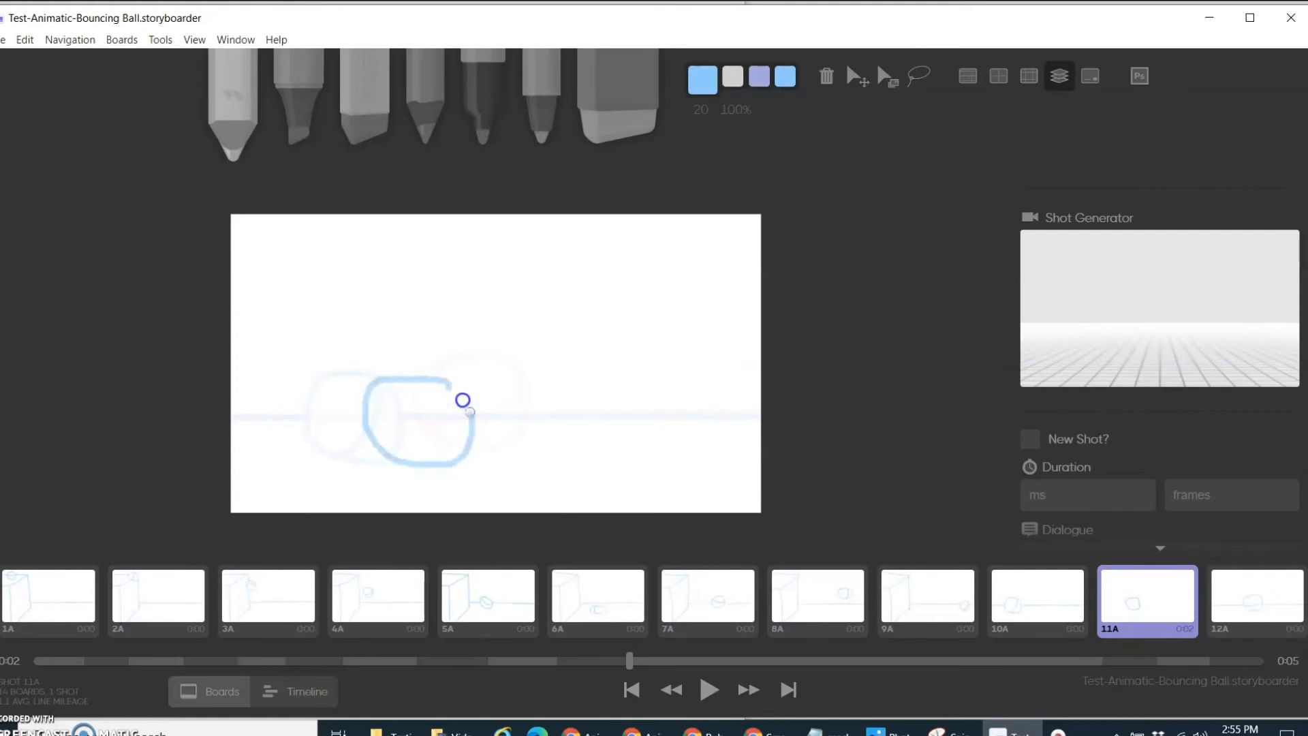
mouse_move(448, 383)
left_mouse_down()
mouse_move(437, 440)
mouse_move(444, 393)
mouse_move(431, 392)
mouse_move(450, 386)
mouse_move(465, 411)
left_mouse_up()
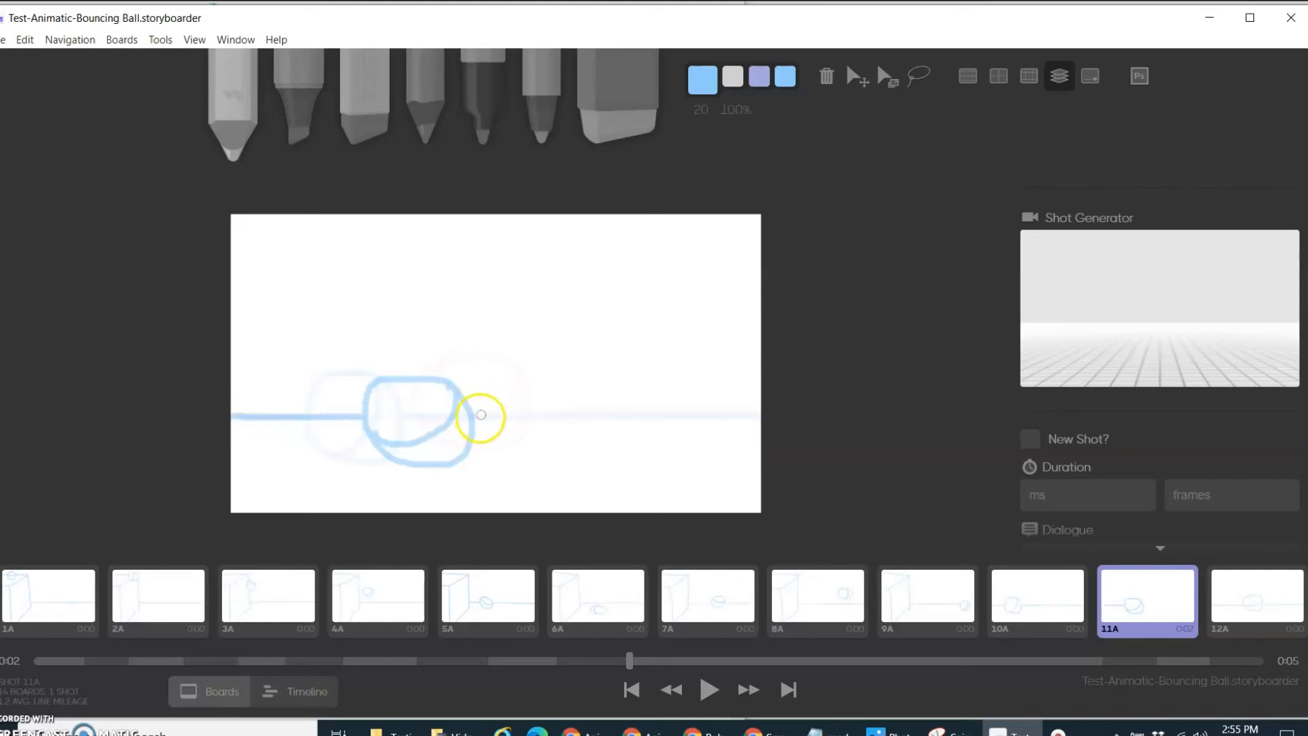
left_click_drag(475, 417, 794, 410)
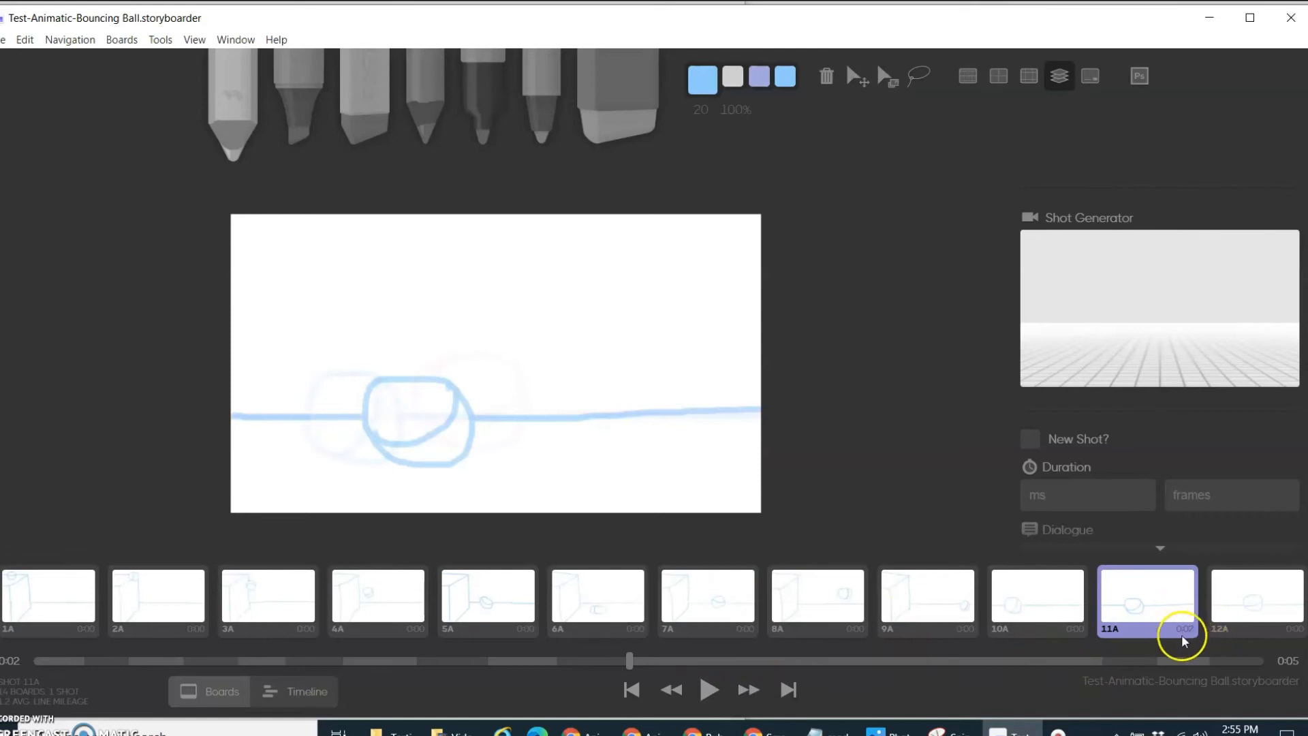
- Shorten board 11A's duration to 200 ms in the timeline and play the animatic from board 1A
left_click(316, 701)
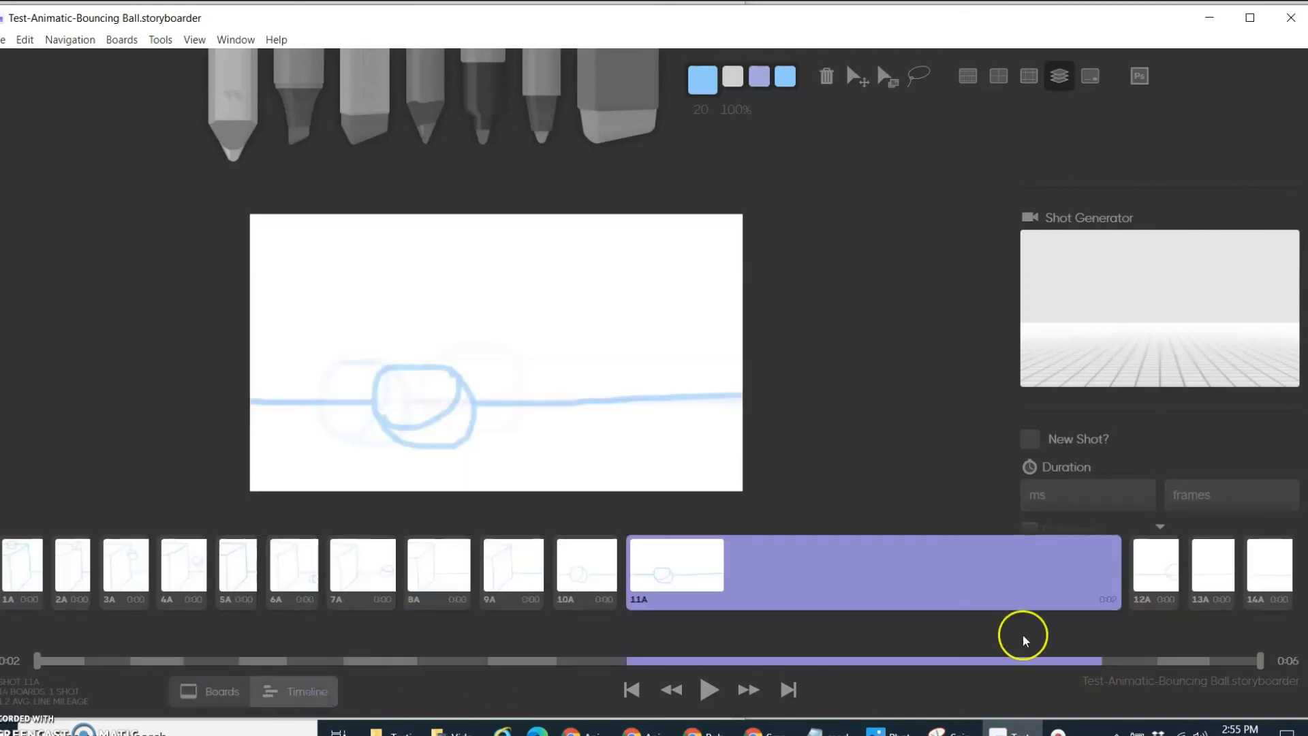
left_click_drag(1113, 580, 565, 598)
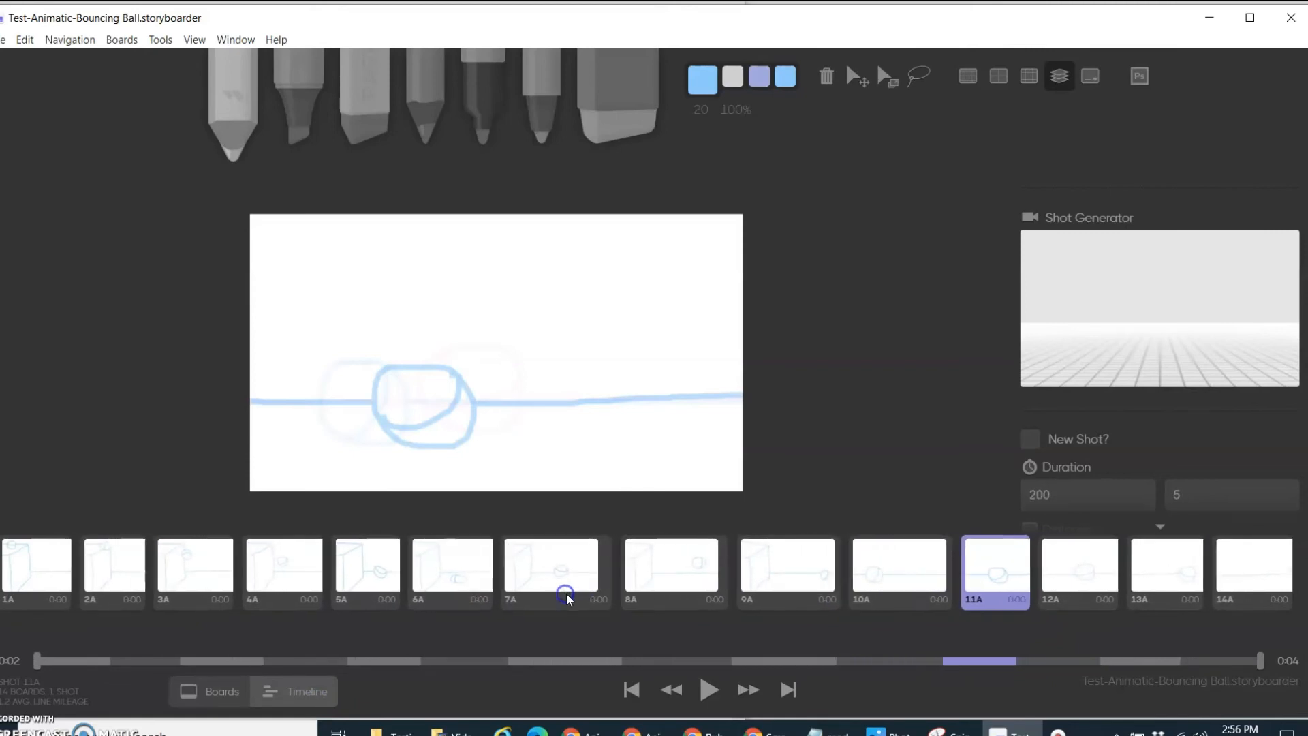
left_click(42, 568)
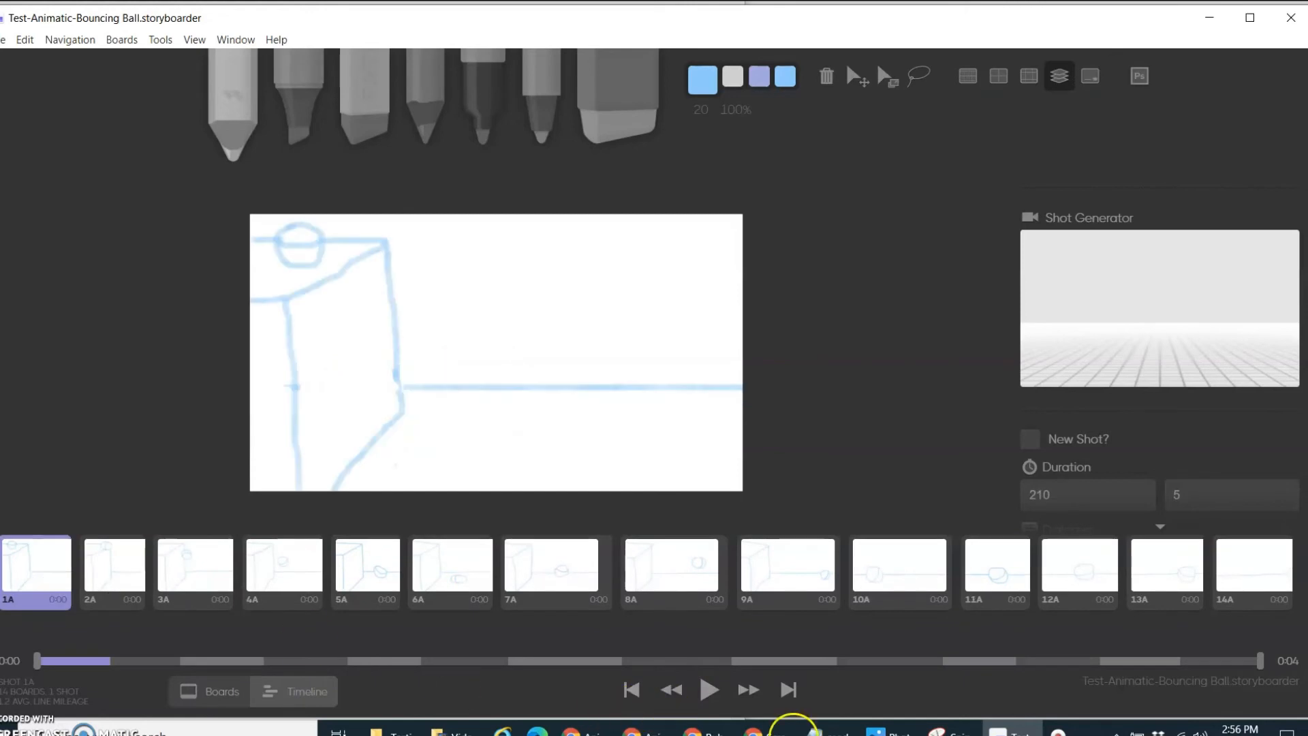
mouse_move(707, 730)
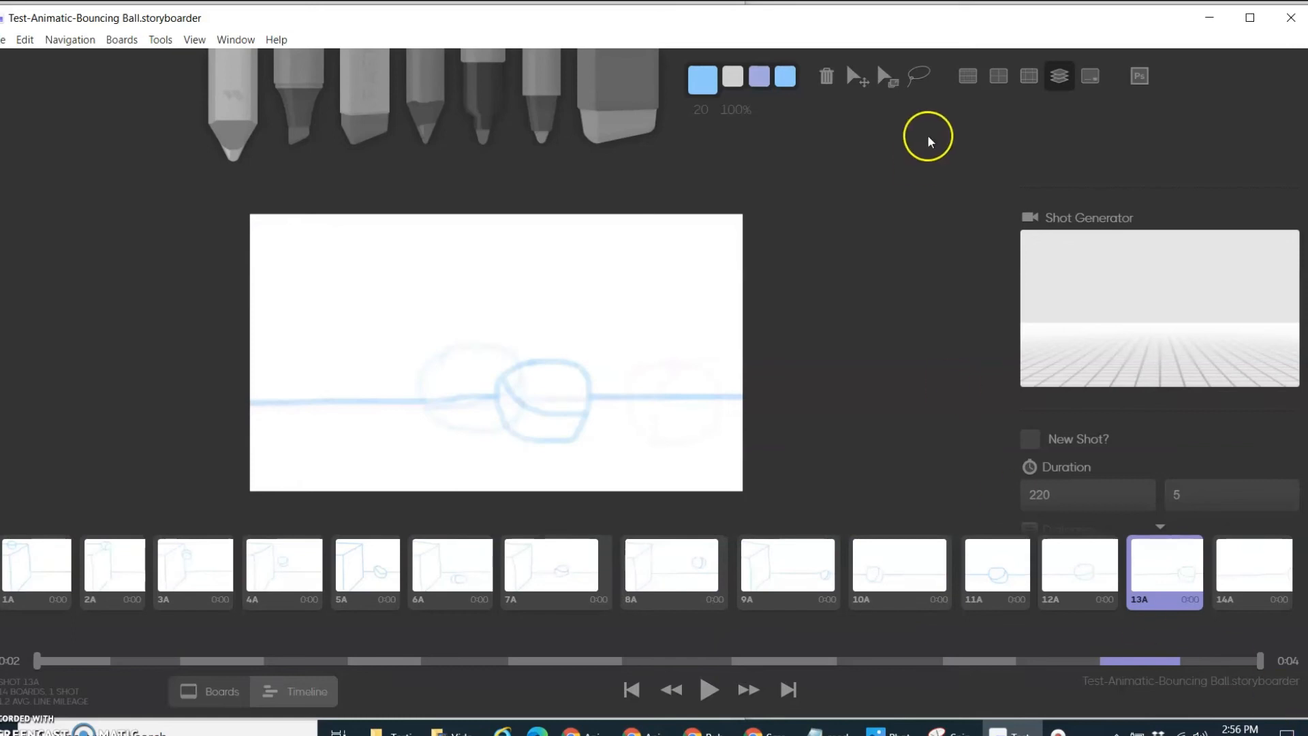
- Turn off onion skin and replay the animatic from board 1A
left_click(1060, 76)
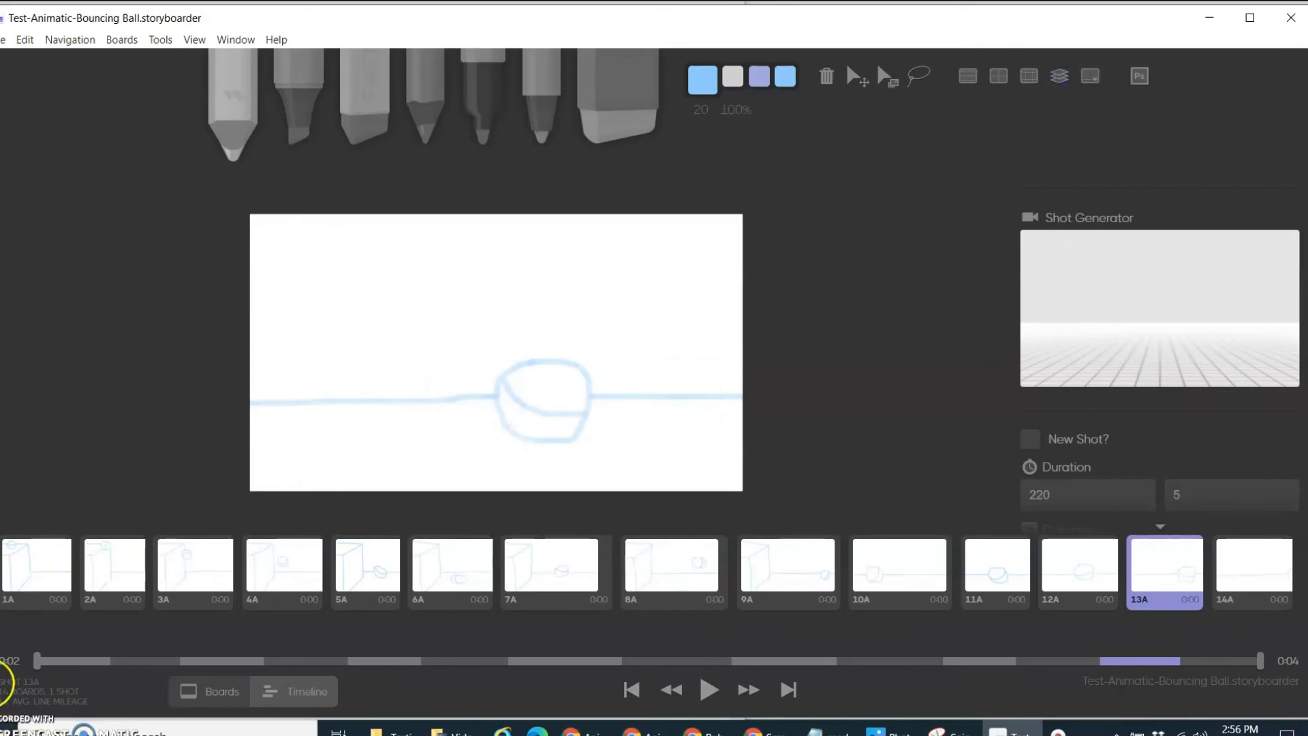
left_click(15, 574)
left_click(704, 687)
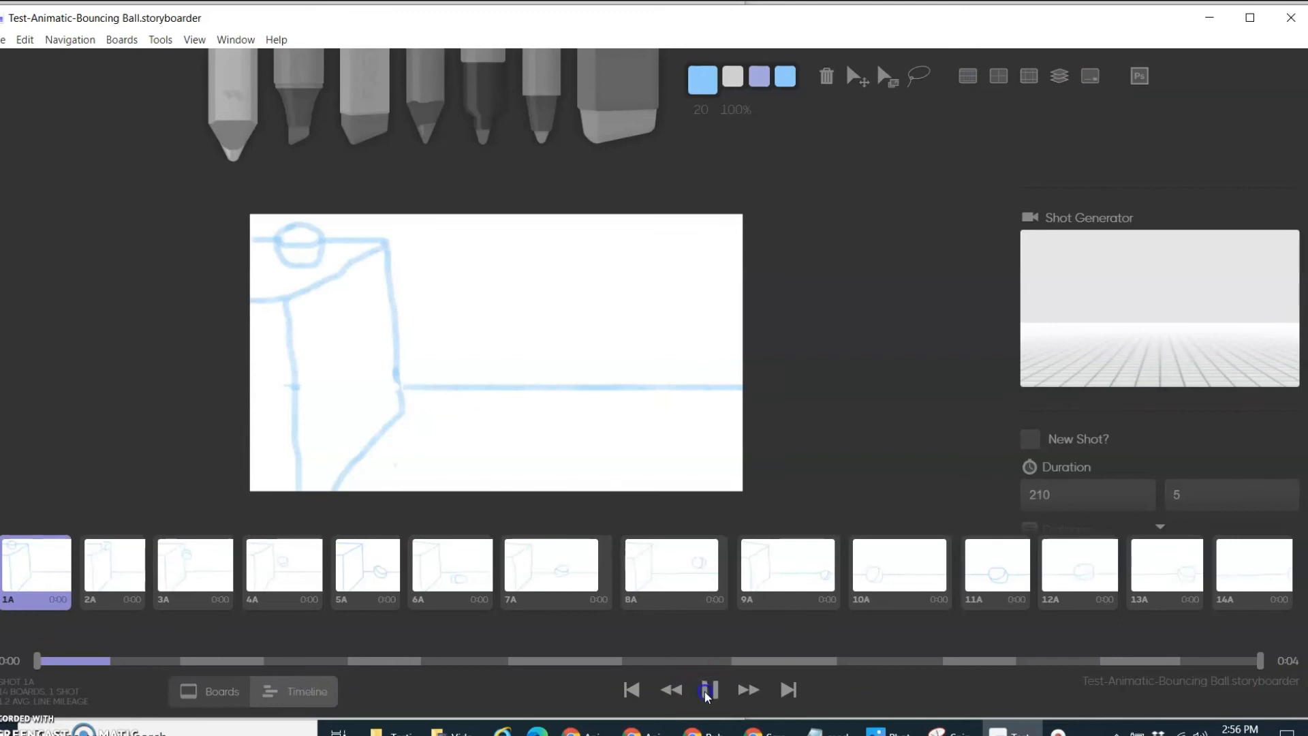
mouse_move(895, 732)
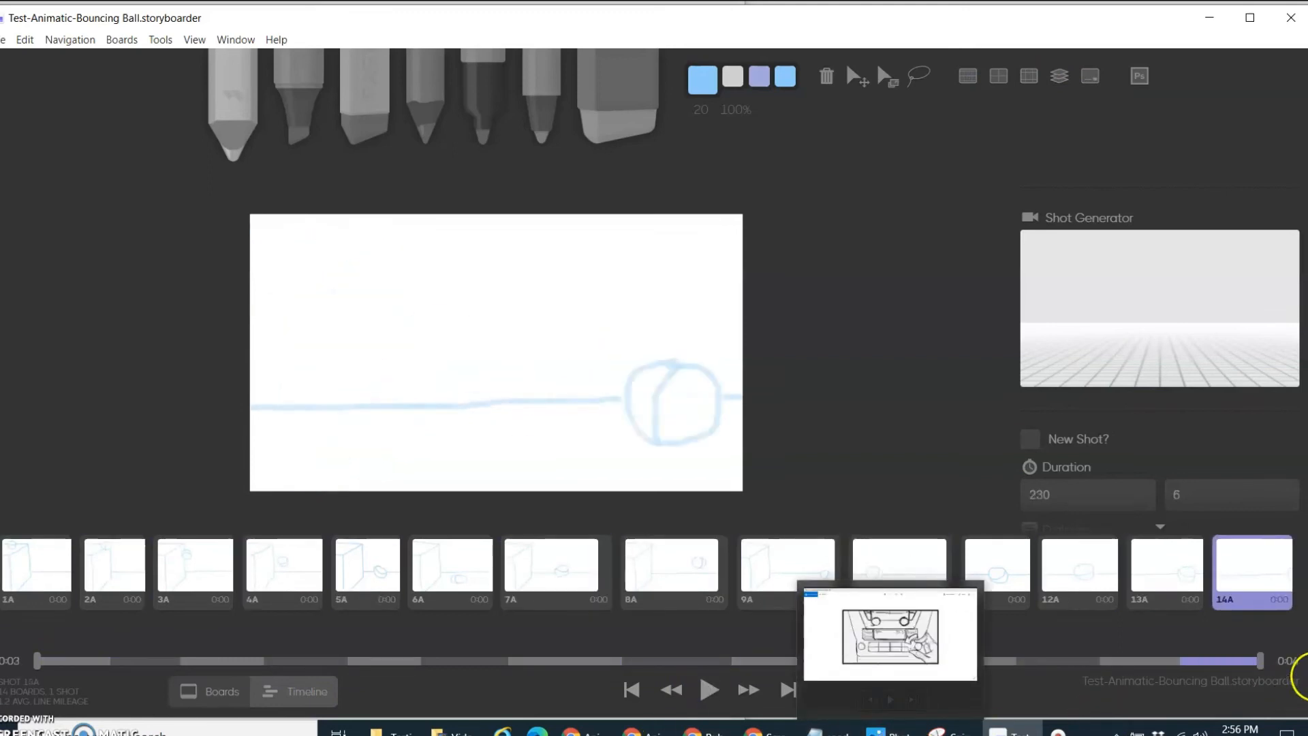
- Shorten the board durations in the timeline to 160 ms for 2A, 170 ms for 3A and 180 ms for 4A
left_click(119, 578)
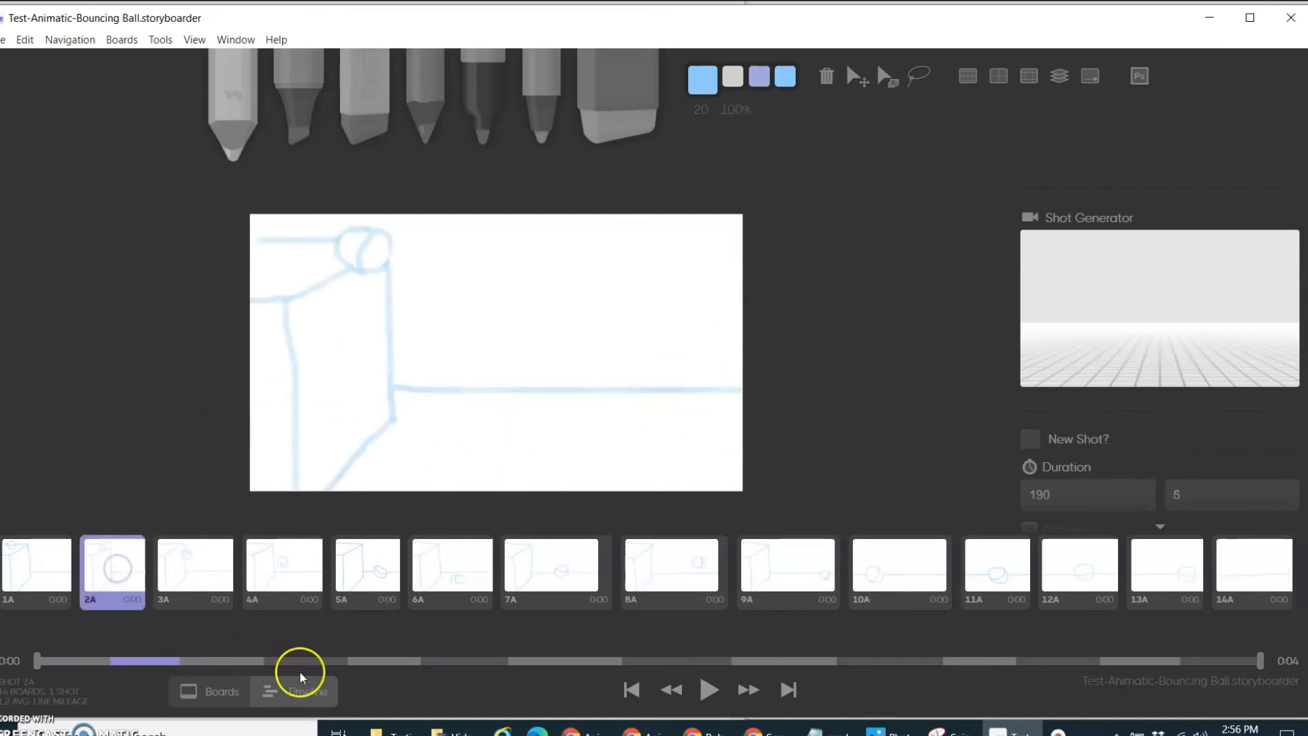
left_click_drag(140, 564, 135, 564)
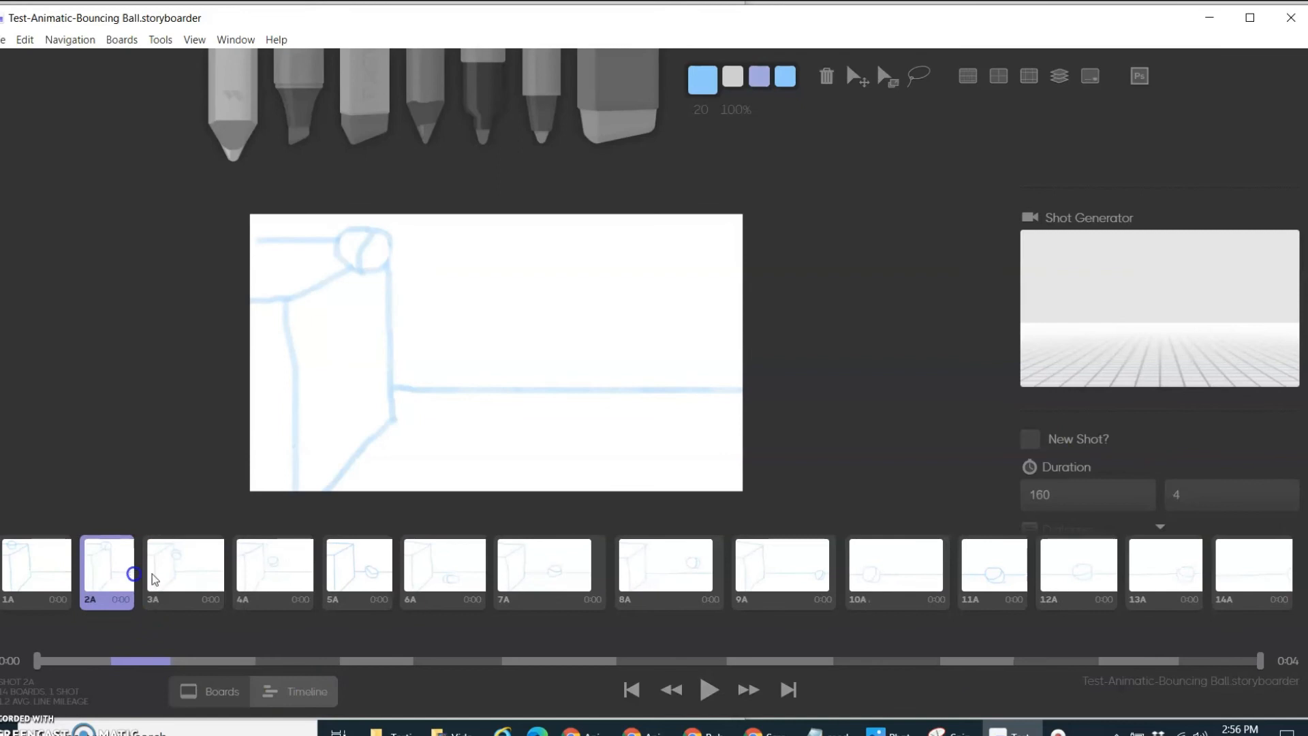
left_click_drag(219, 568, 202, 571)
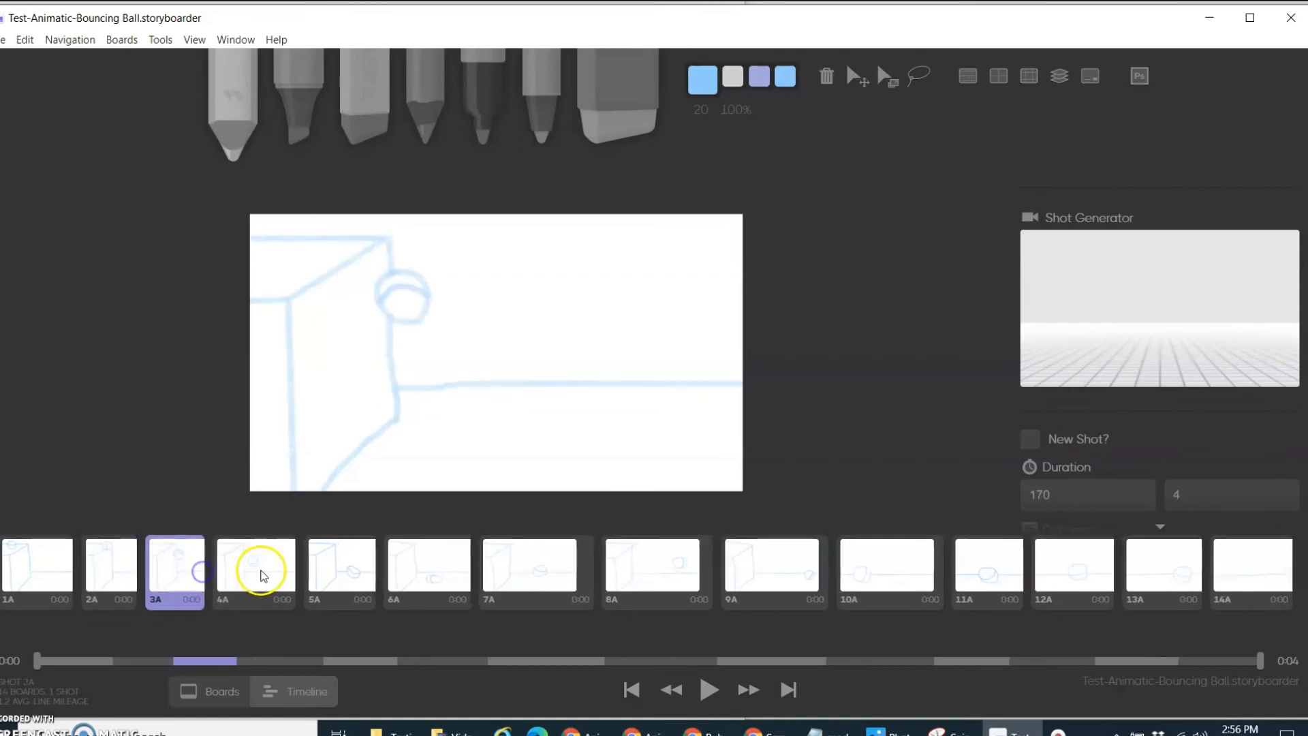
left_click_drag(294, 566, 279, 566)
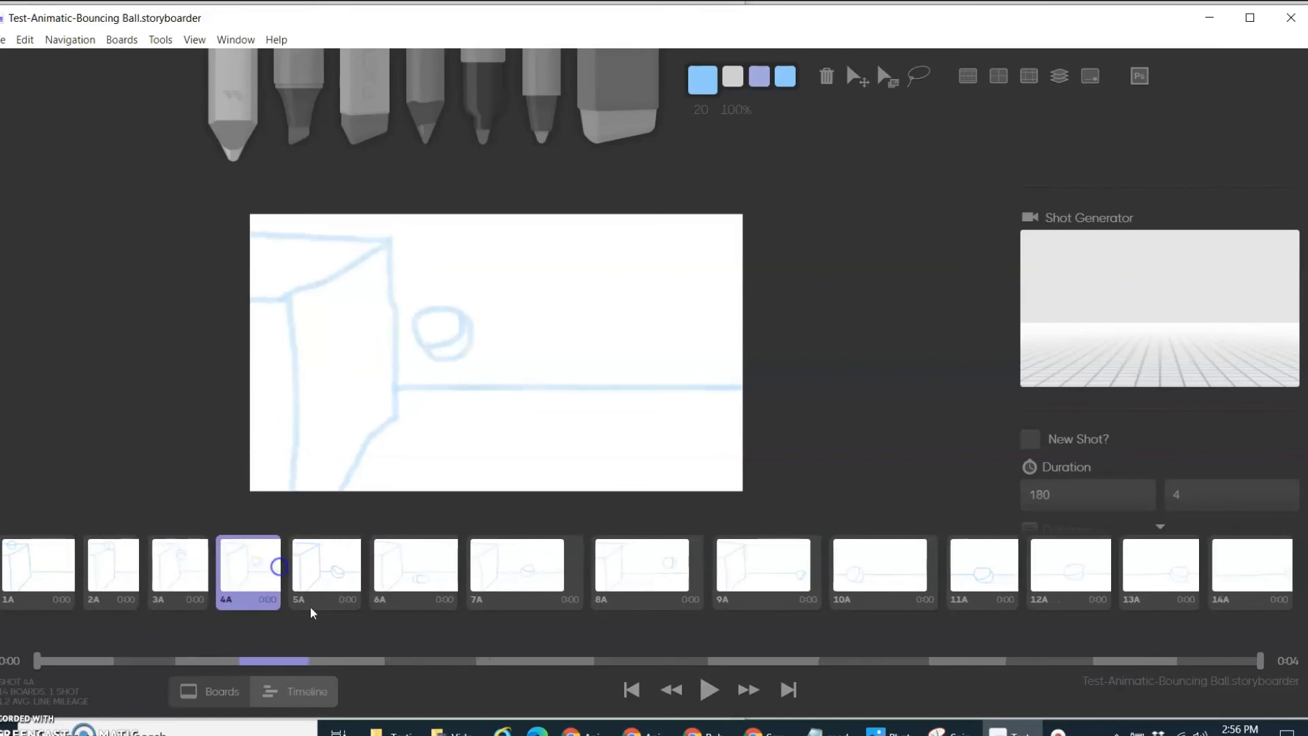
- Play the whole animatic from board 1A and replay its ending from board 9A
left_click(52, 592)
left_click(625, 701)
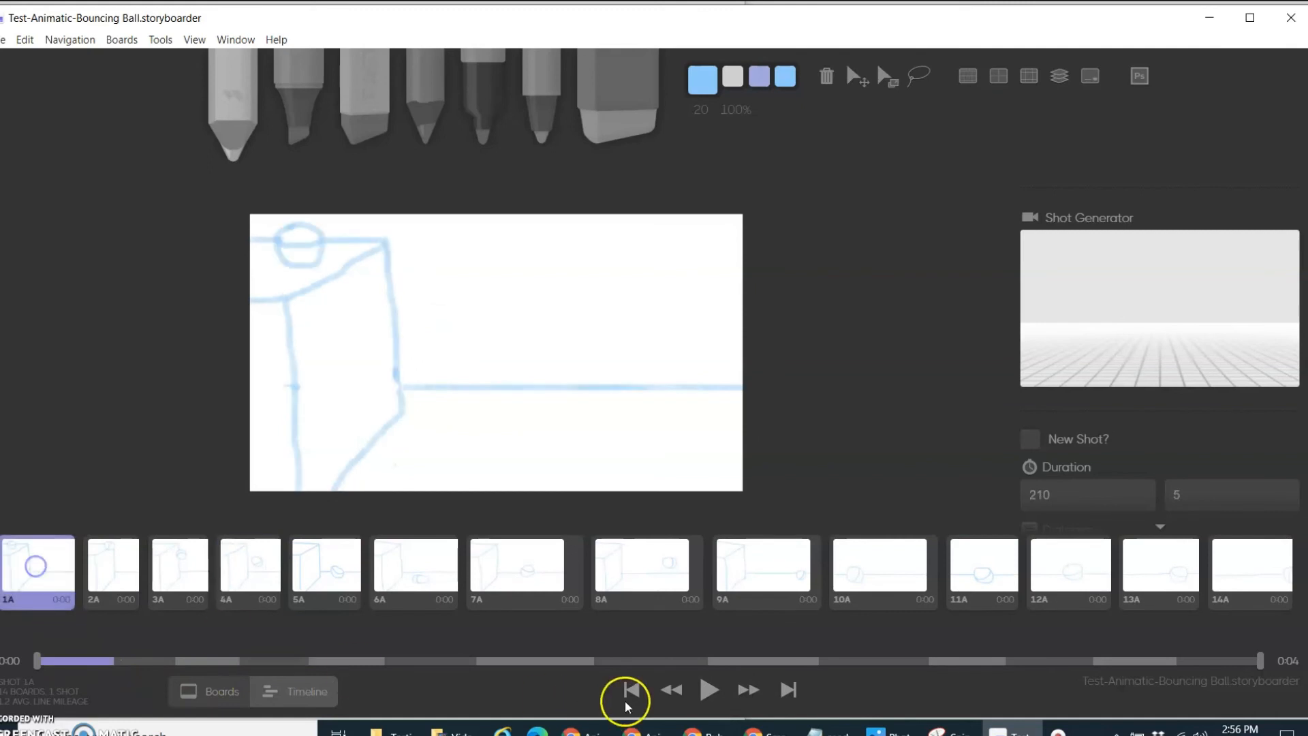
left_click(708, 691)
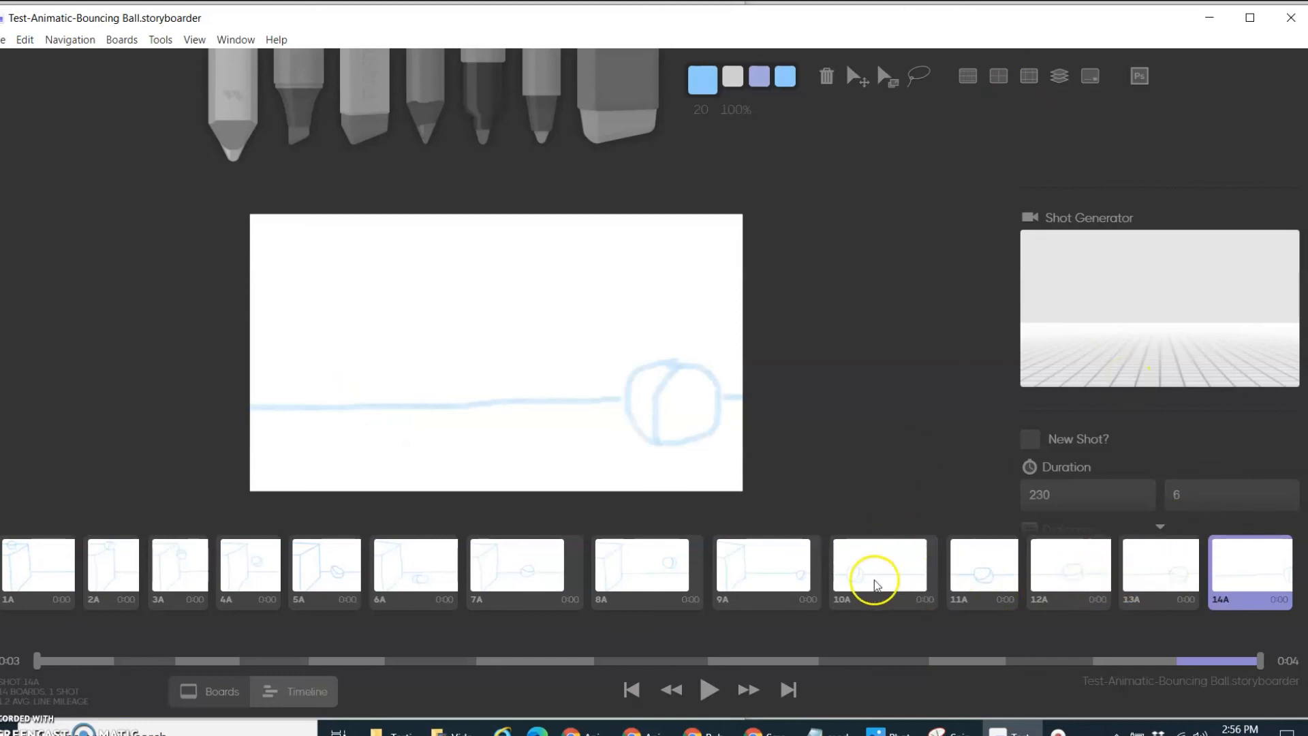
left_click(766, 571)
left_click(709, 689)
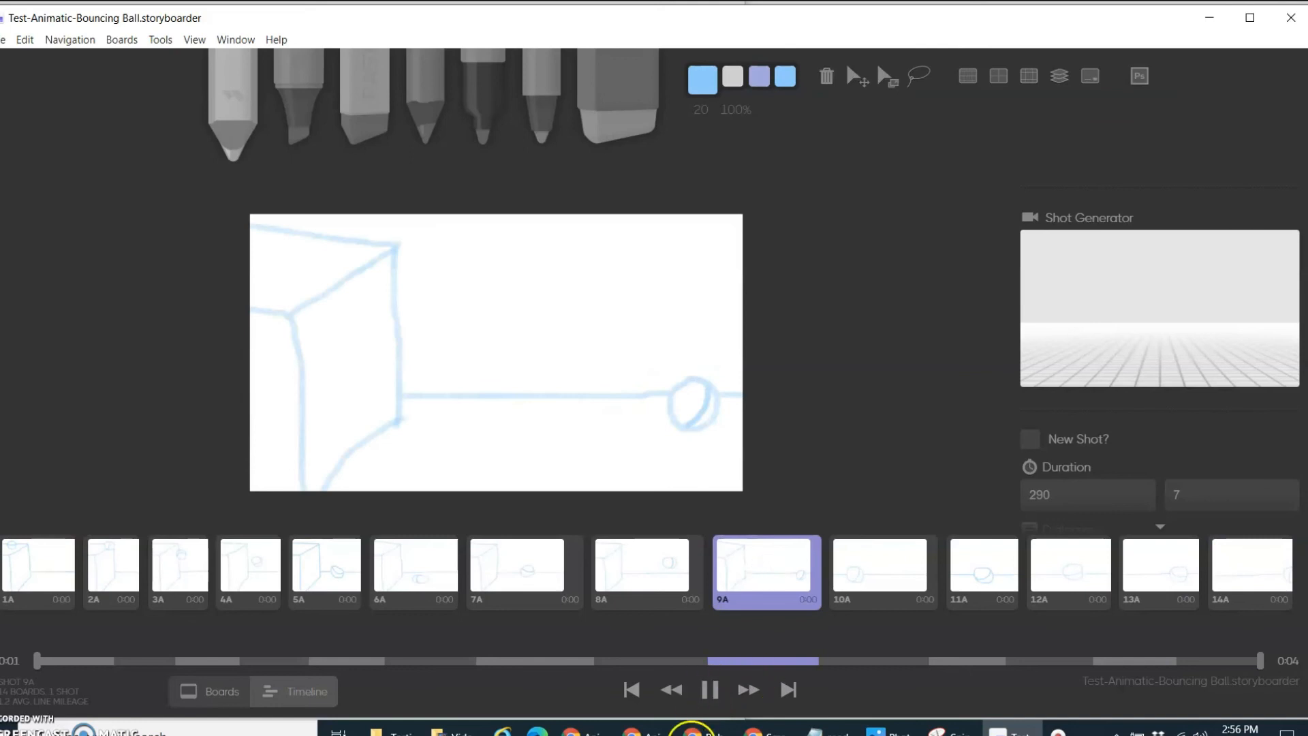
left_click(693, 733)
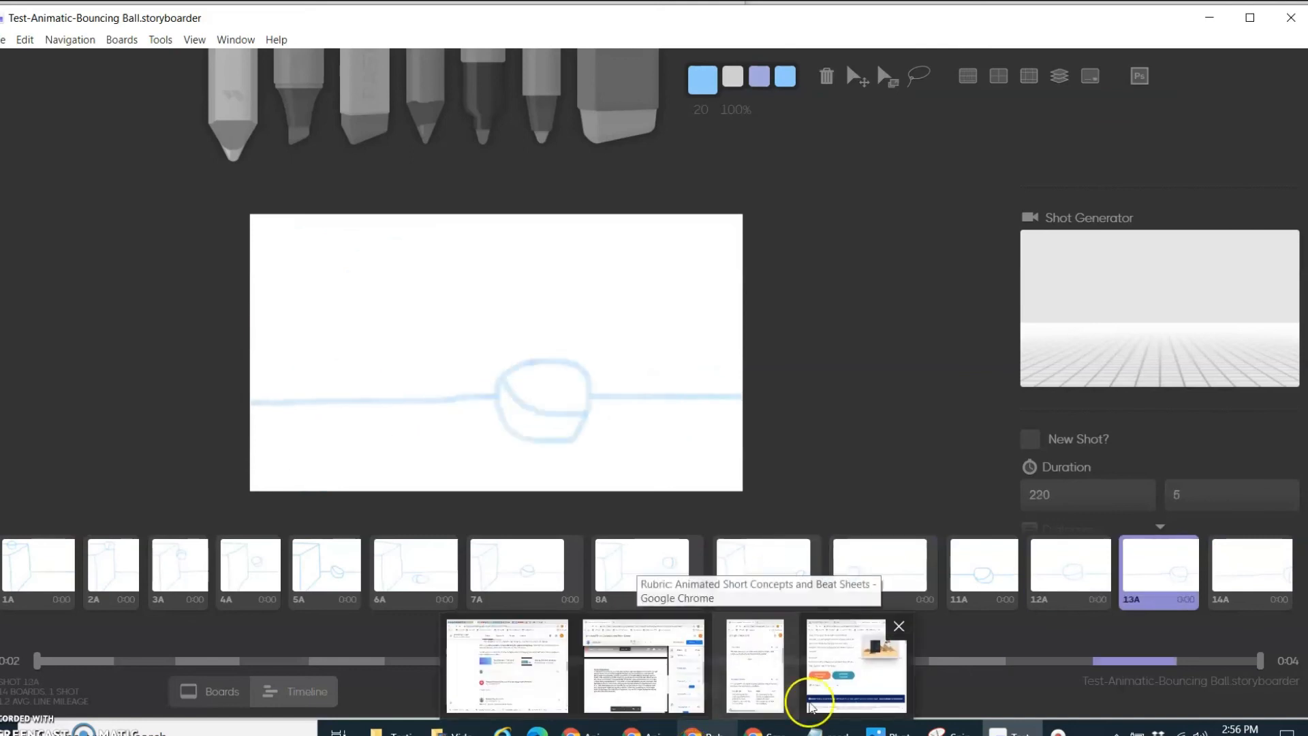
left_click(863, 436)
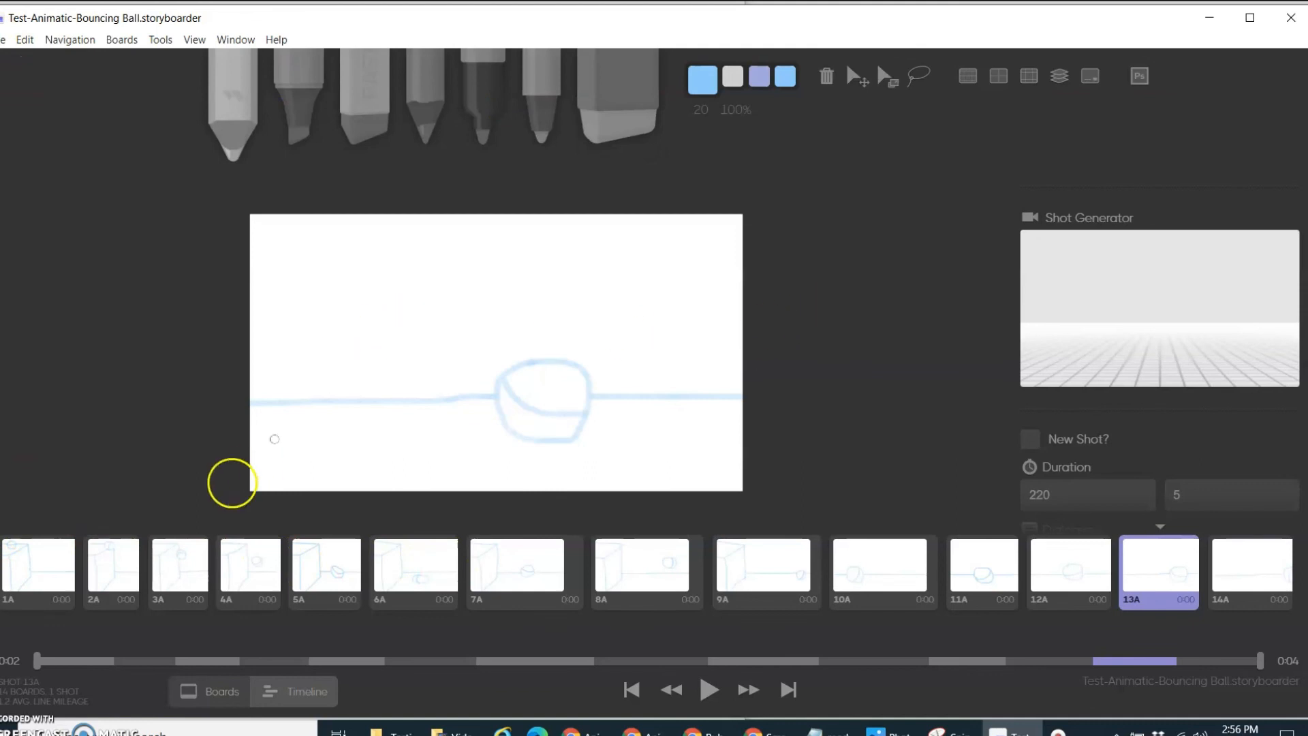
- Export the animatic as a video and play the exported Test-Animatic-Bouncing Ball video twice
left_click(3, 39)
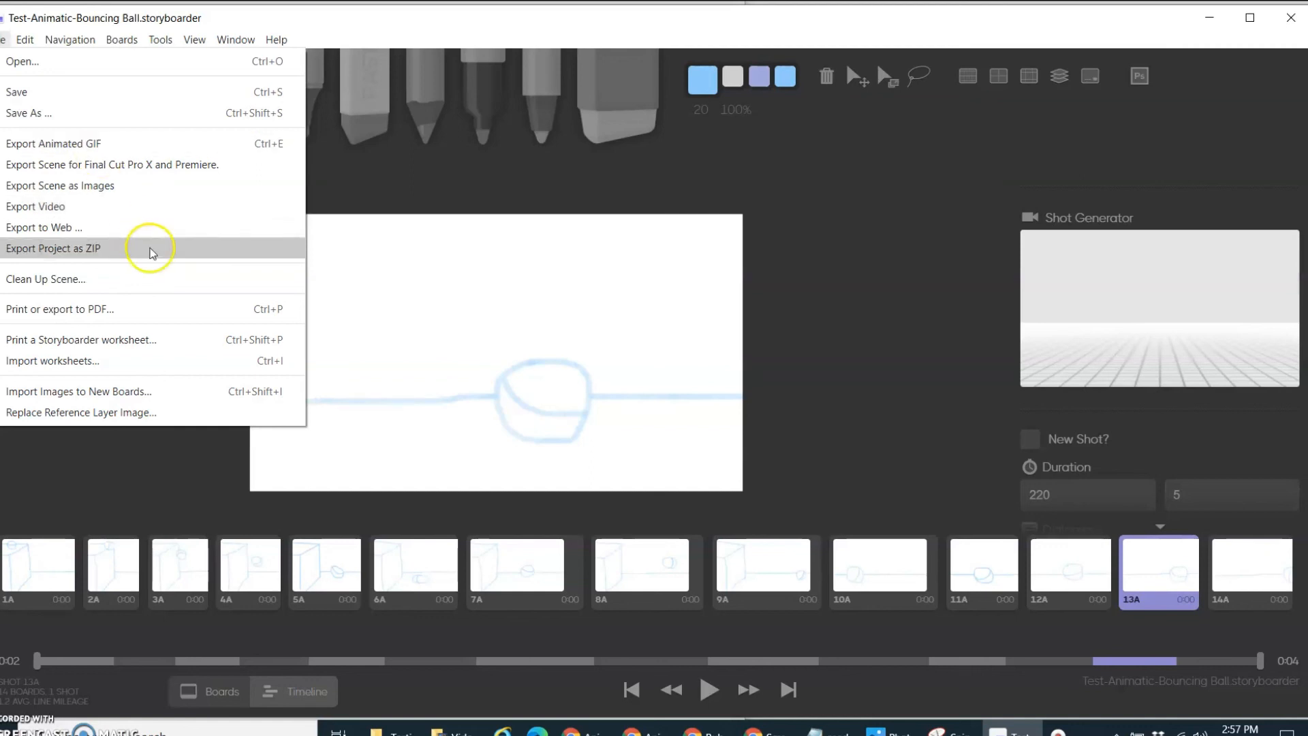
left_click(167, 206)
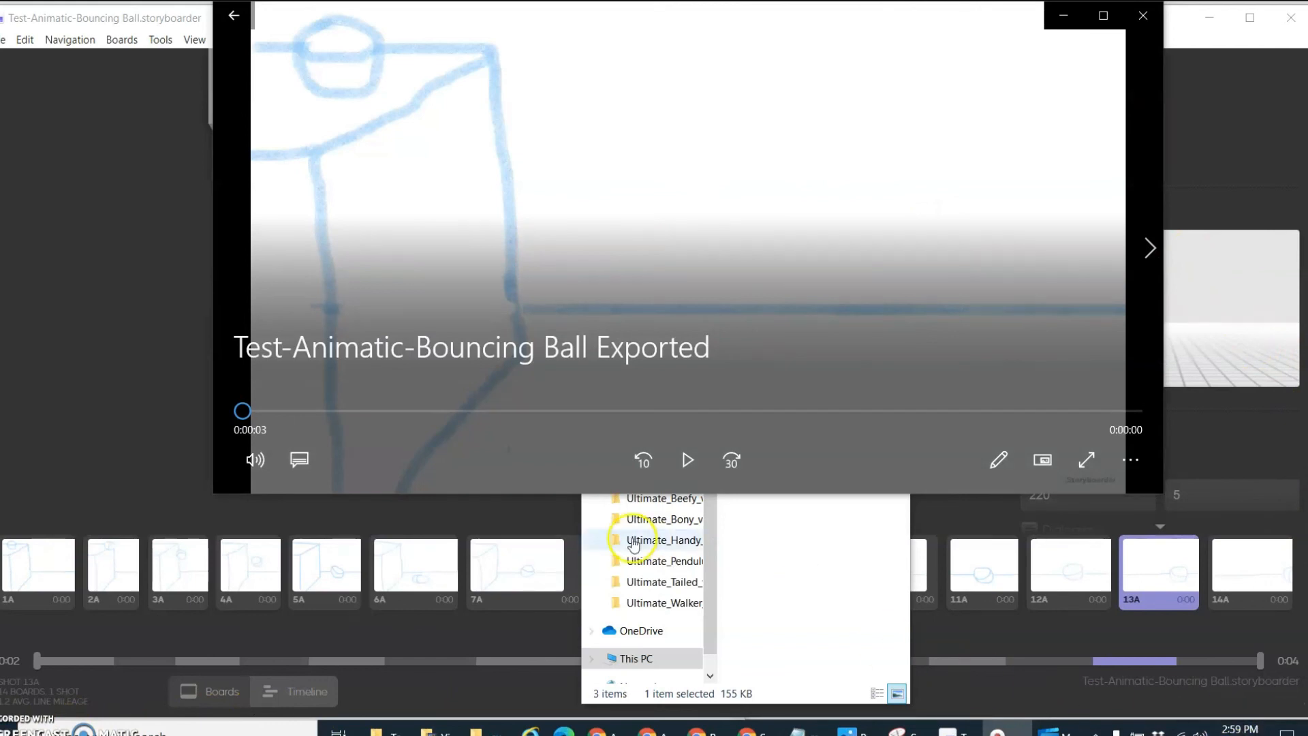
left_click(691, 462)
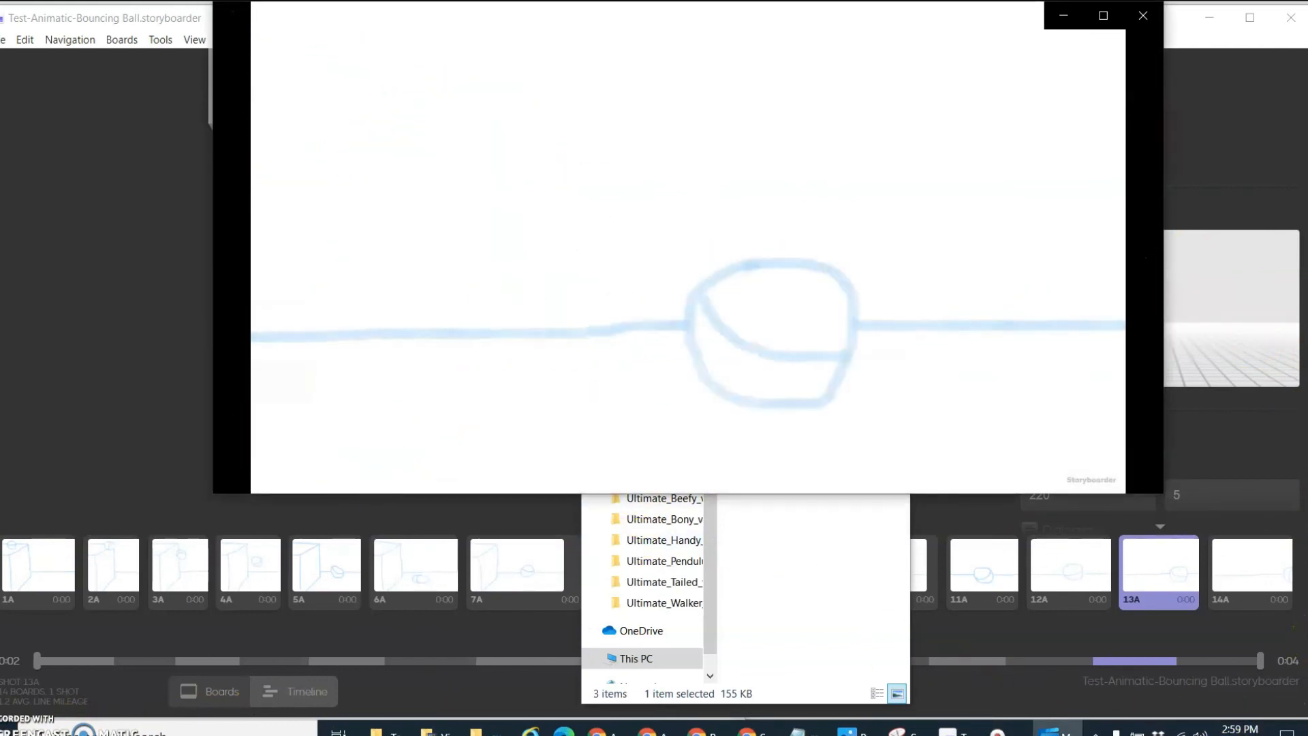
left_click(688, 461)
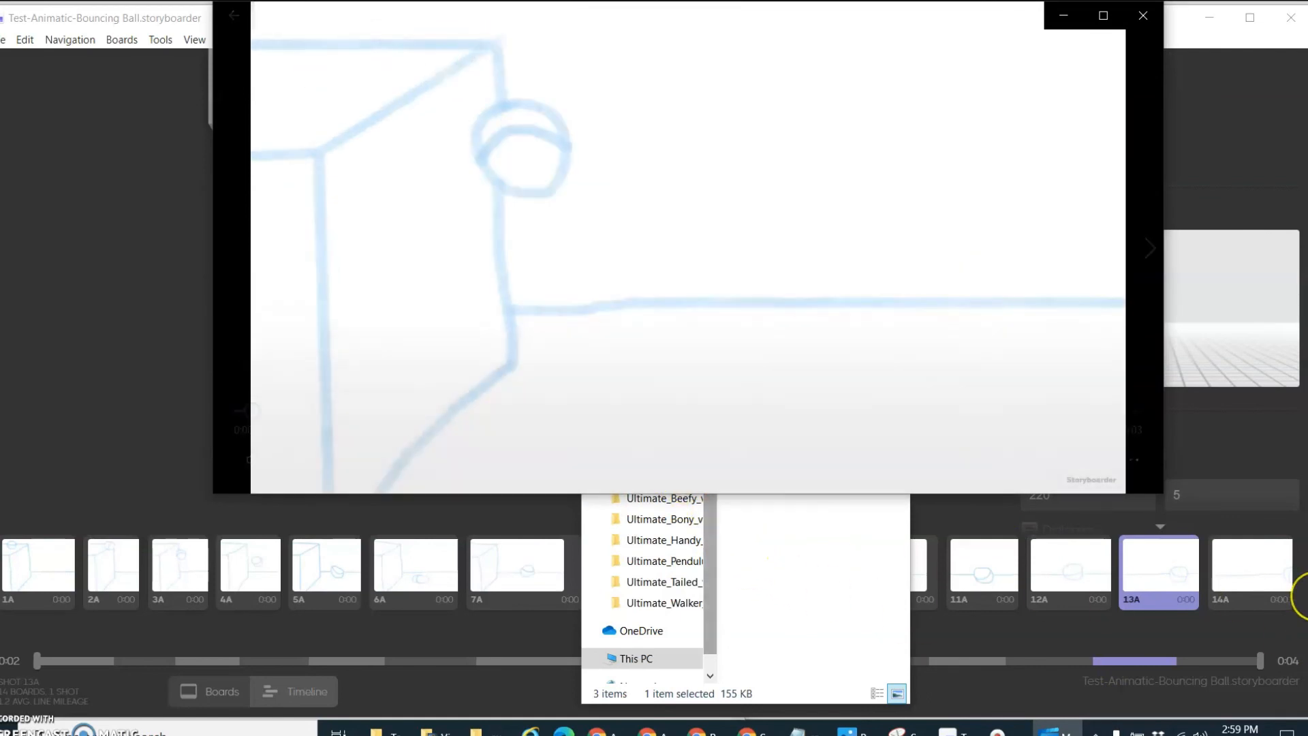